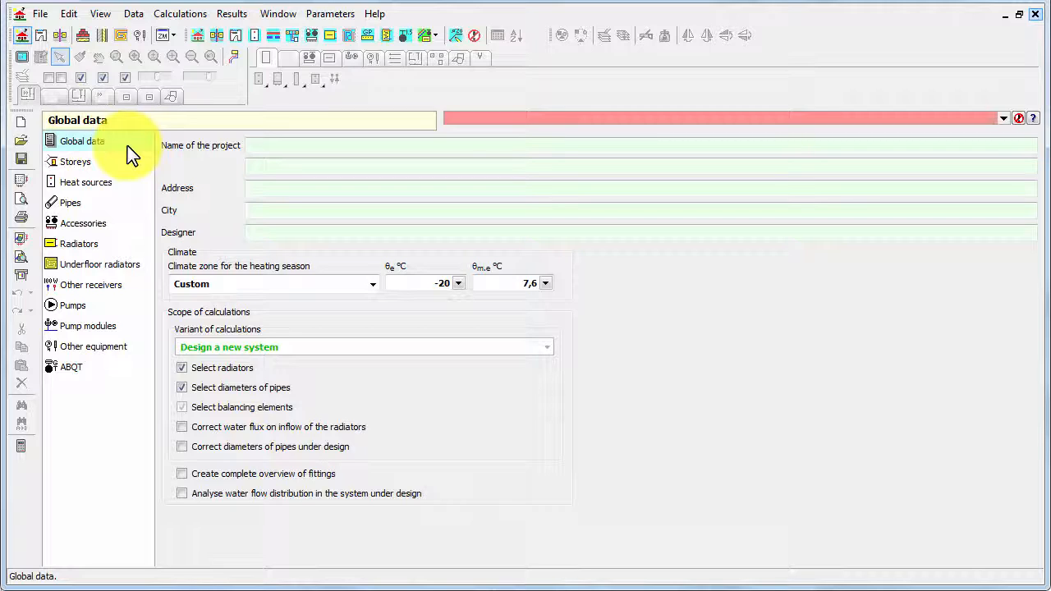
- Clear the Select radiators and Select diameters of pipes options in the scope of calculations
click(123, 143)
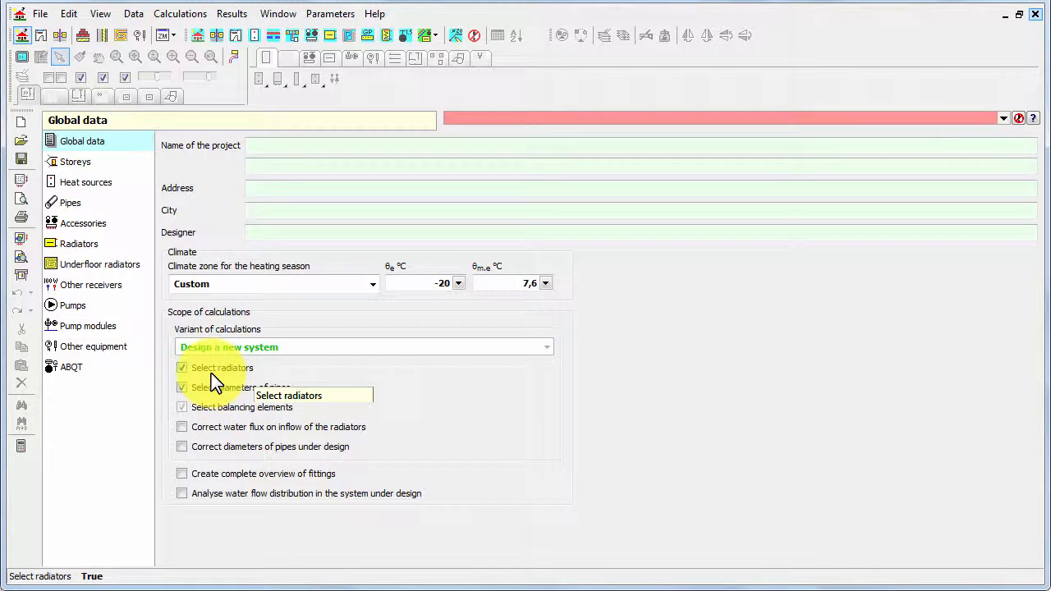
click(182, 368)
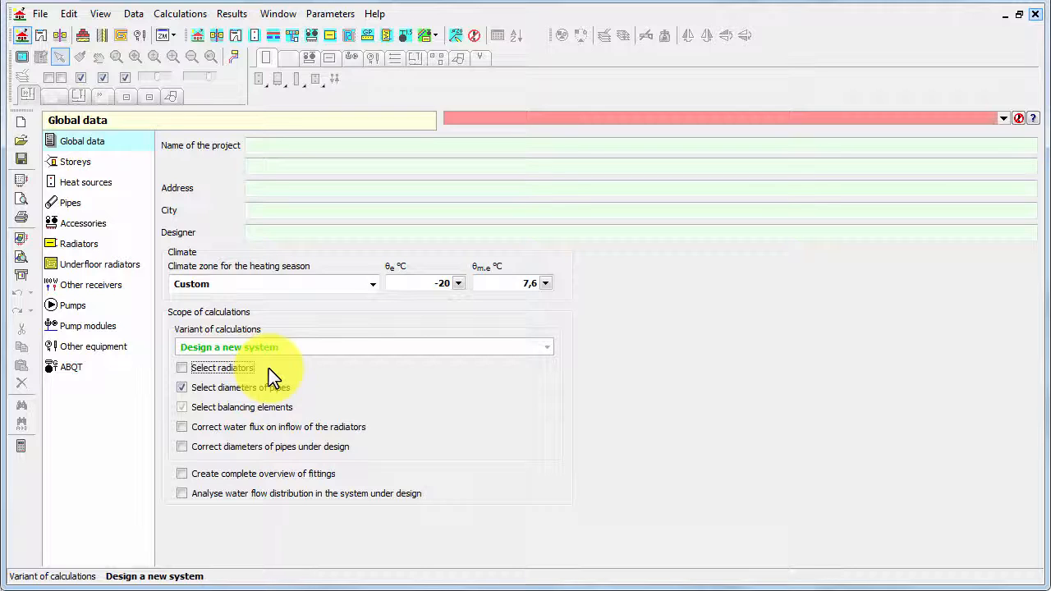
click(245, 389)
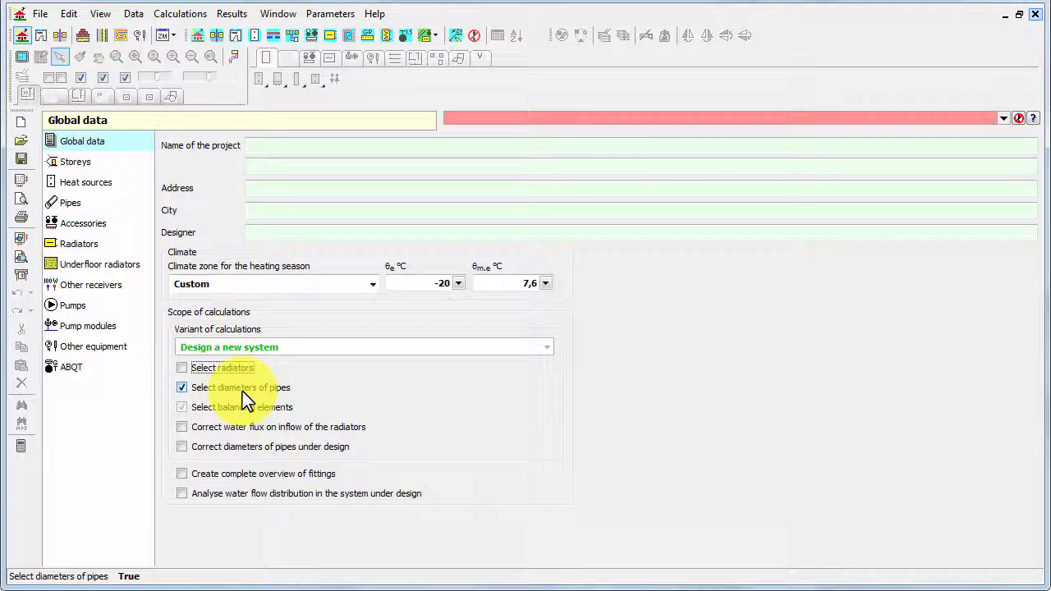
click(182, 386)
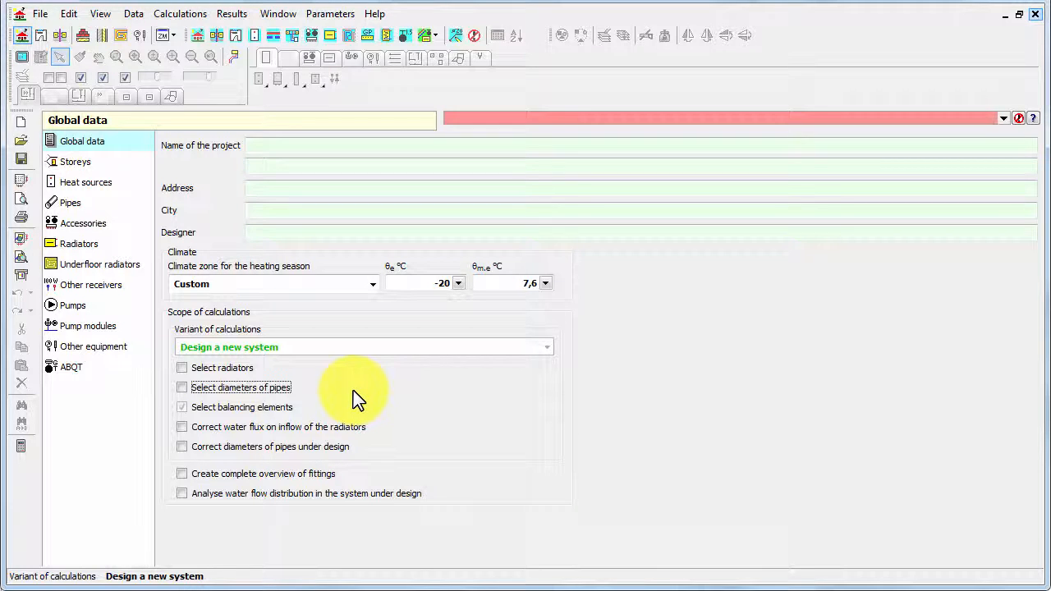
click(182, 407)
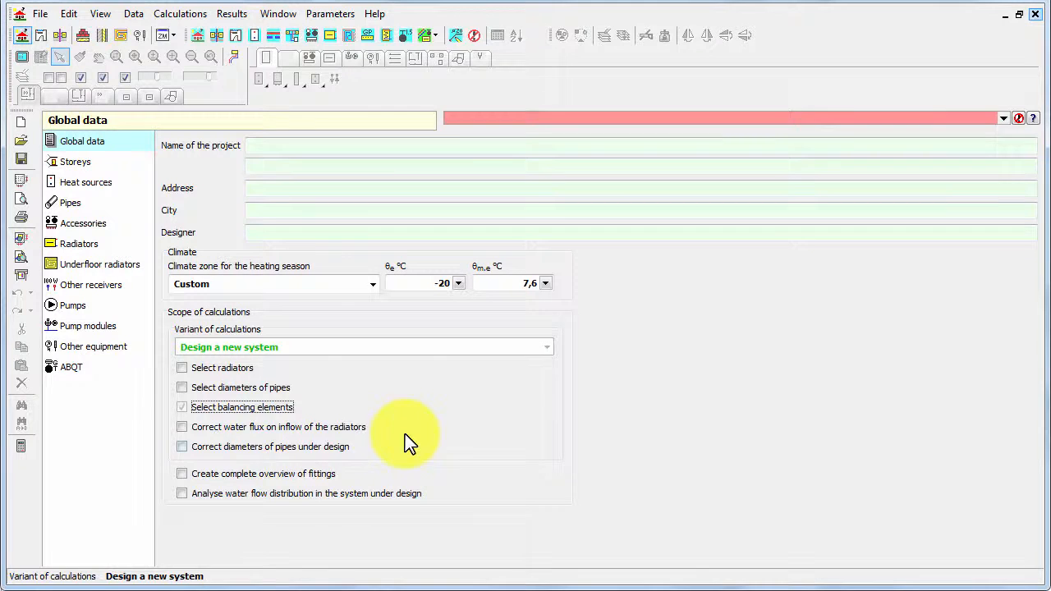
- Toggle Correct diameters of pipes under design and enable Create complete overview of fittings
click(178, 451)
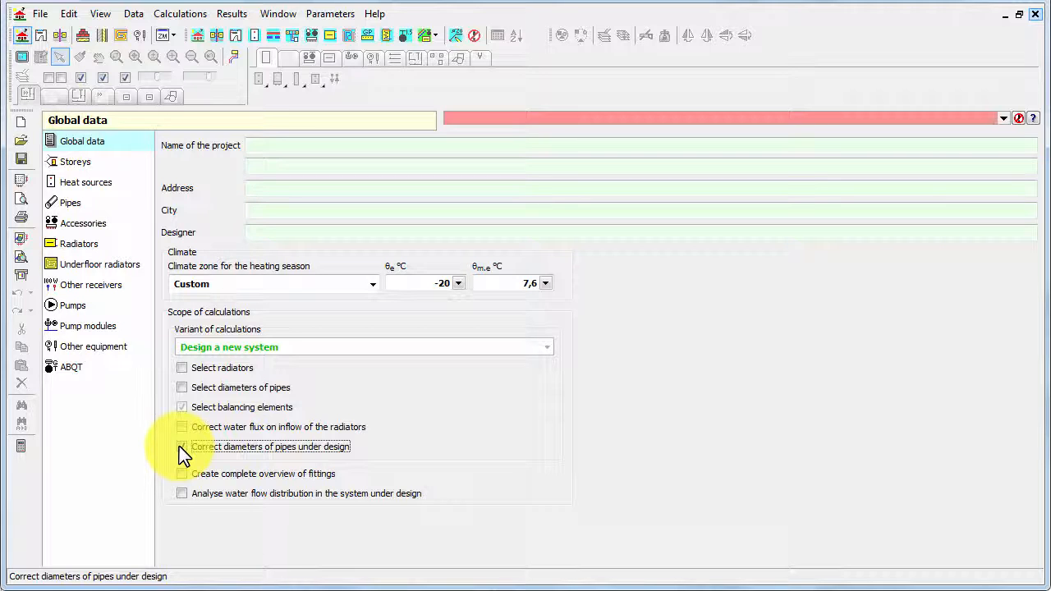
click(181, 447)
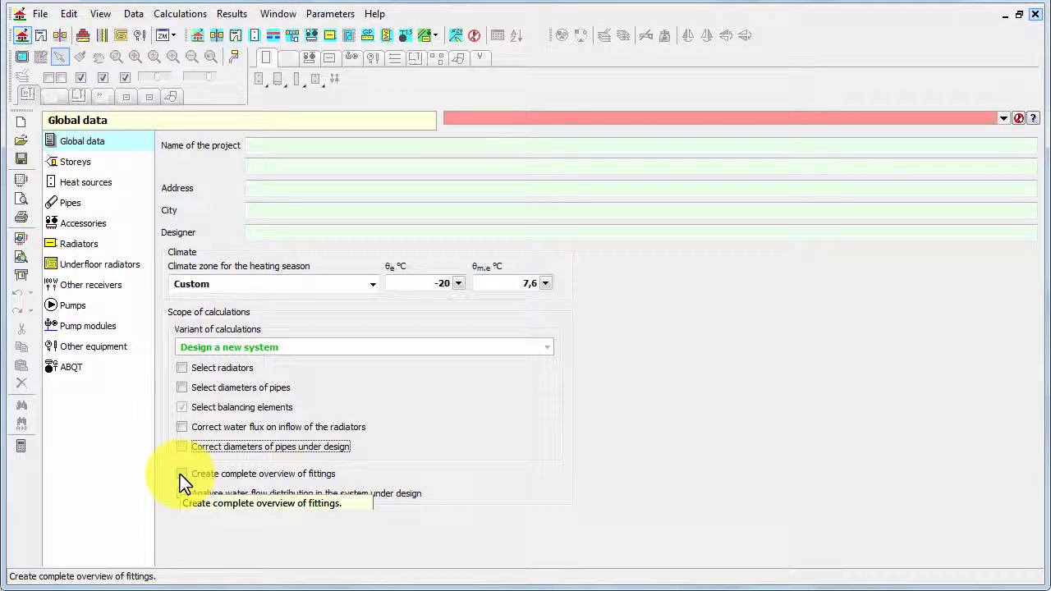
click(181, 475)
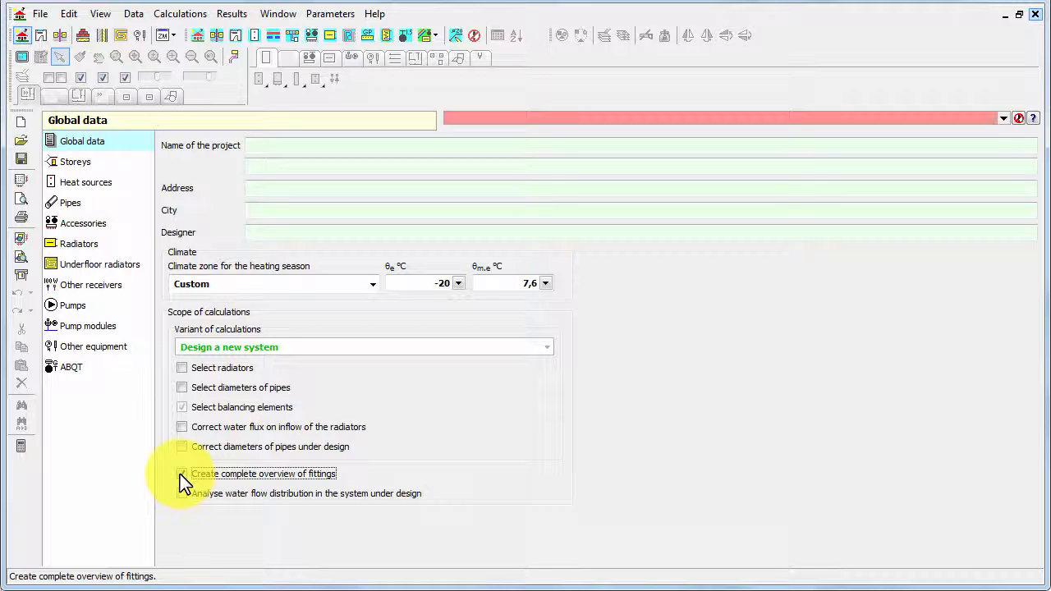
click(181, 475)
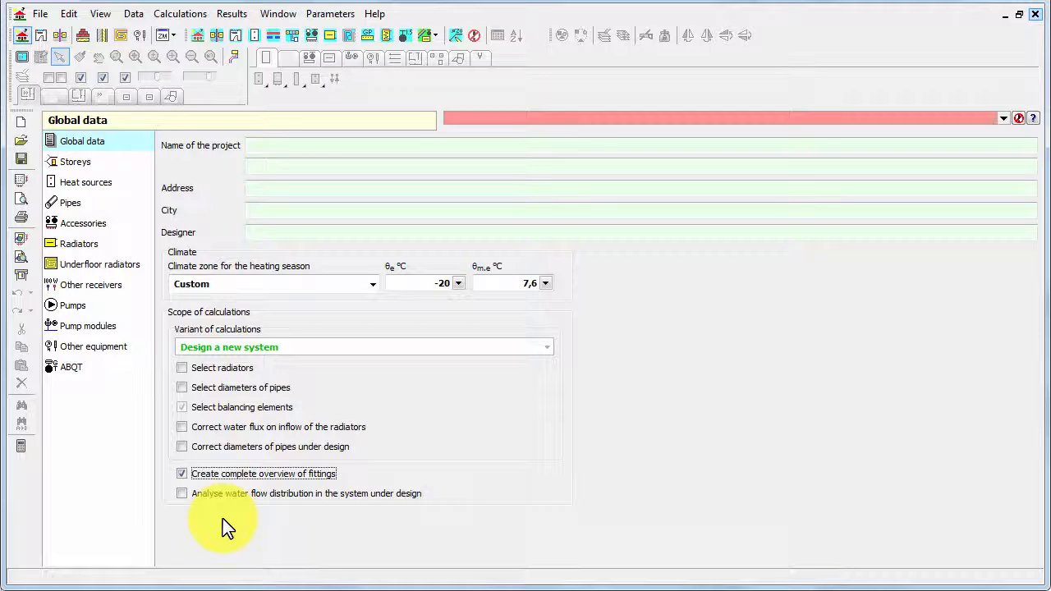
- Re-enable Select radiators and Select diameters of pipes, and disable Create complete overview of fittings
click(224, 369)
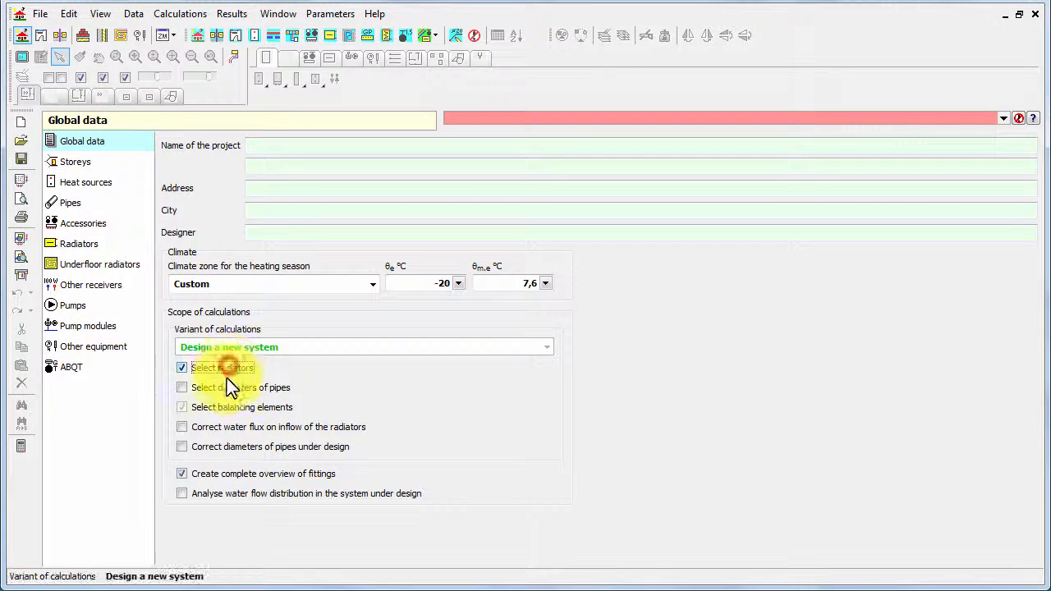
click(224, 386)
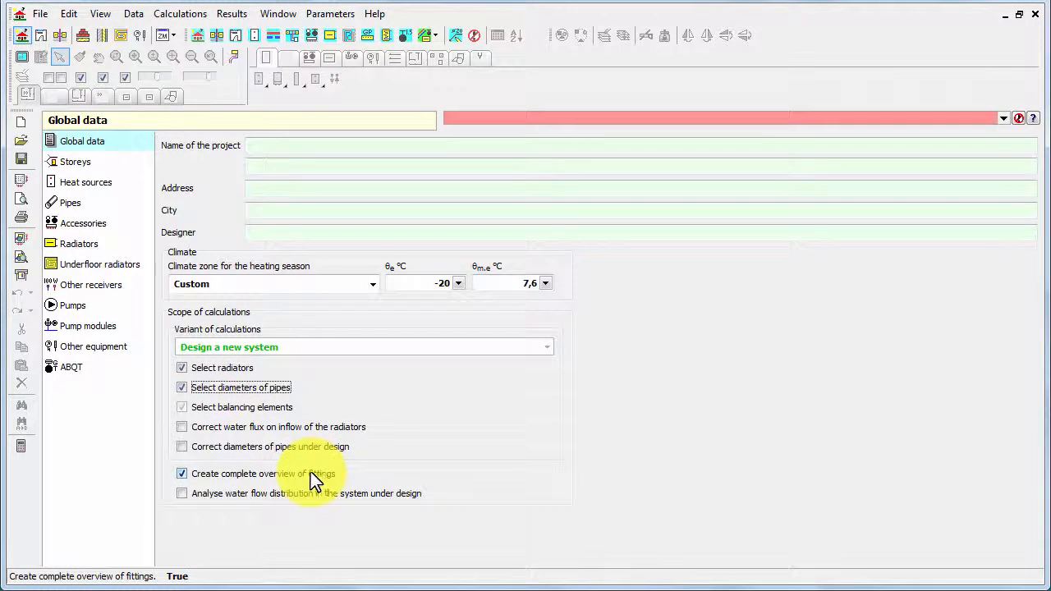
click(272, 475)
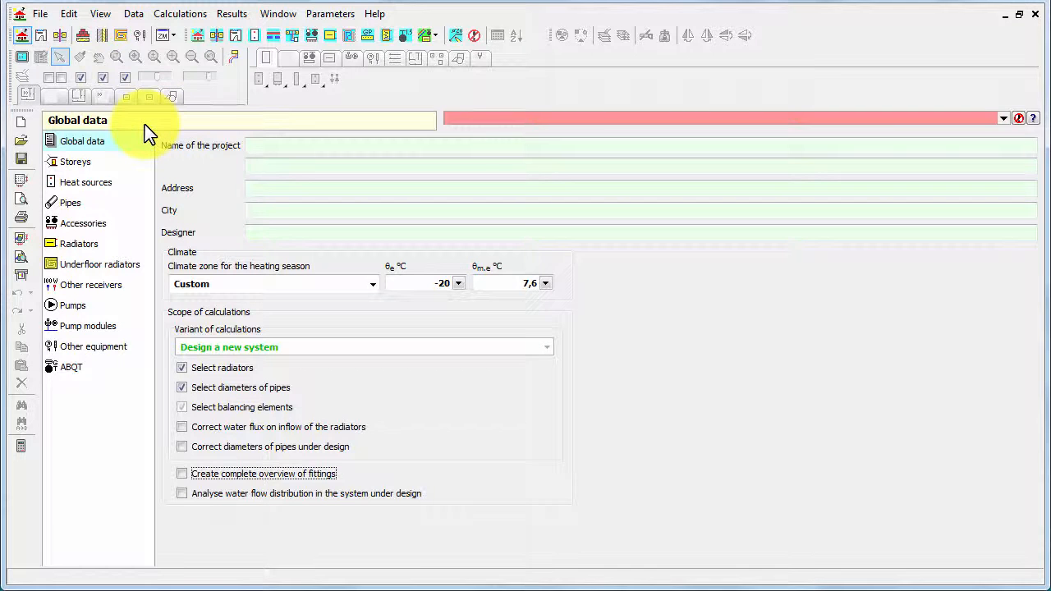
- Open the Storeys data page to review the storey levels
click(98, 167)
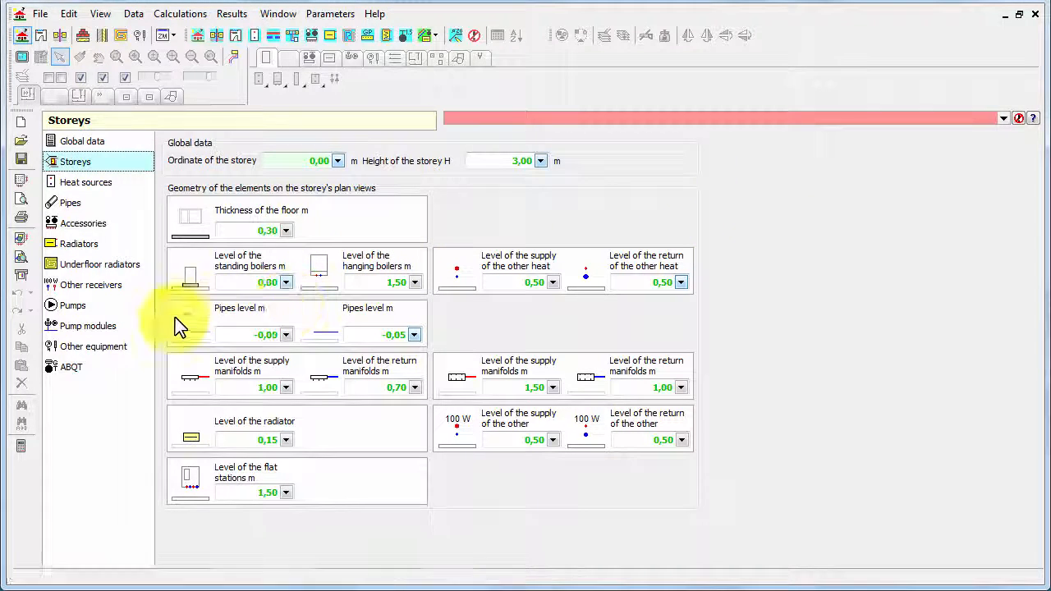
mouse_move(185, 335)
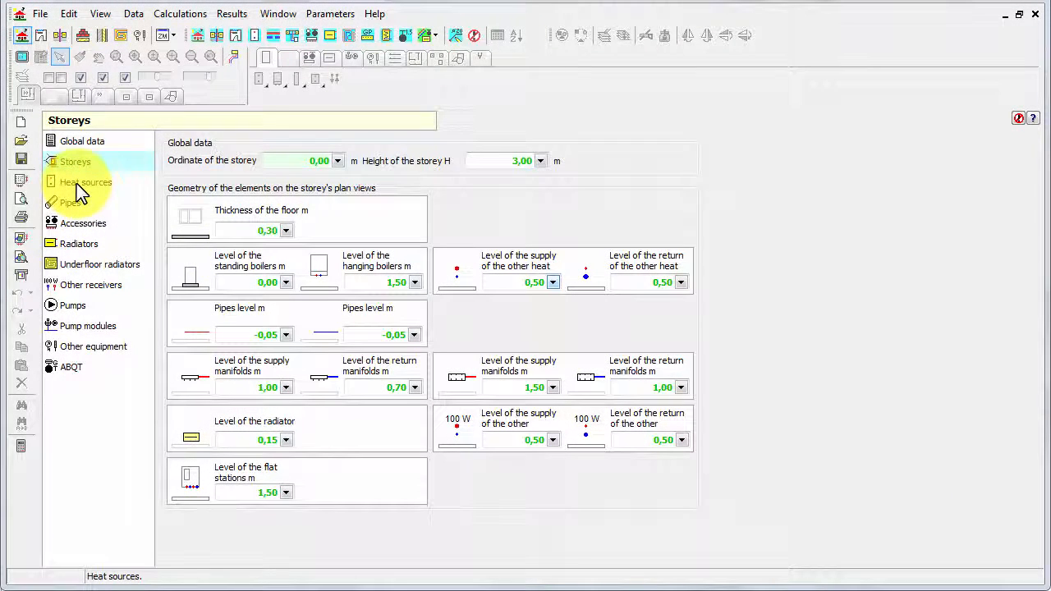
- Open the Heat sources page and review the available agent types, keeping Water
click(80, 183)
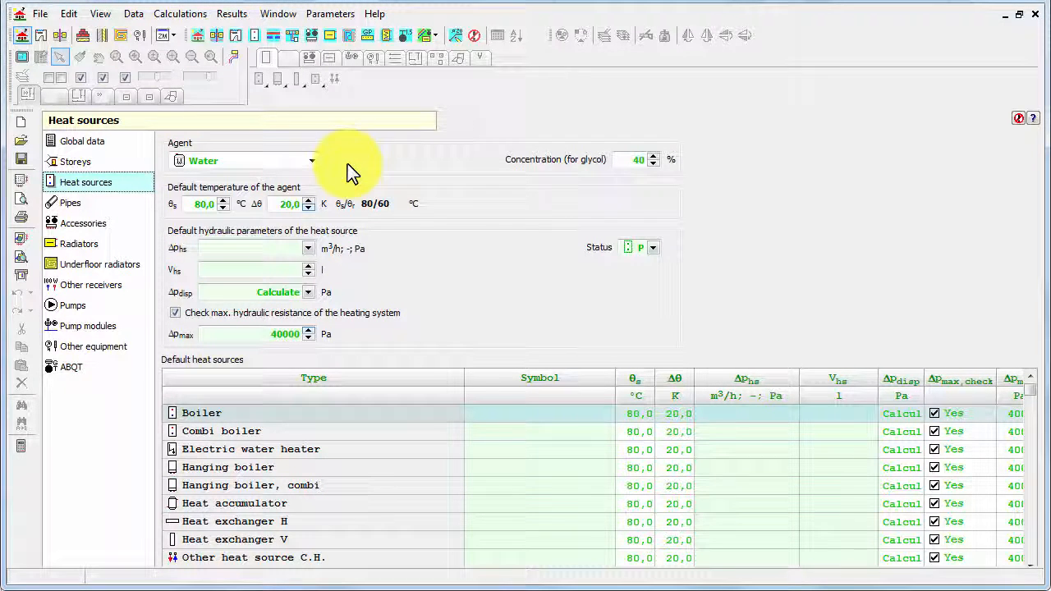
click(314, 161)
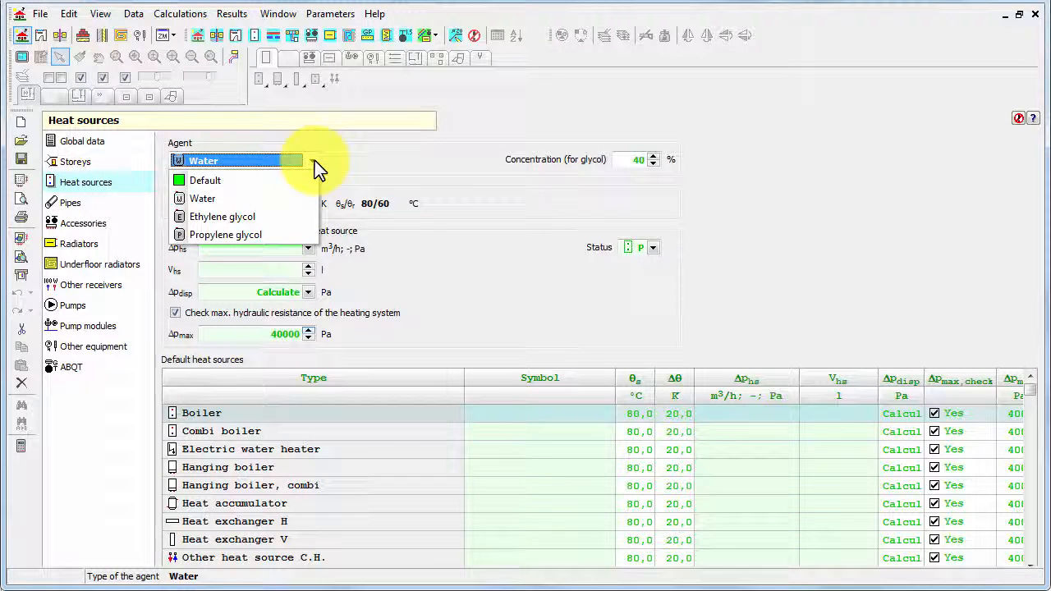
click(414, 164)
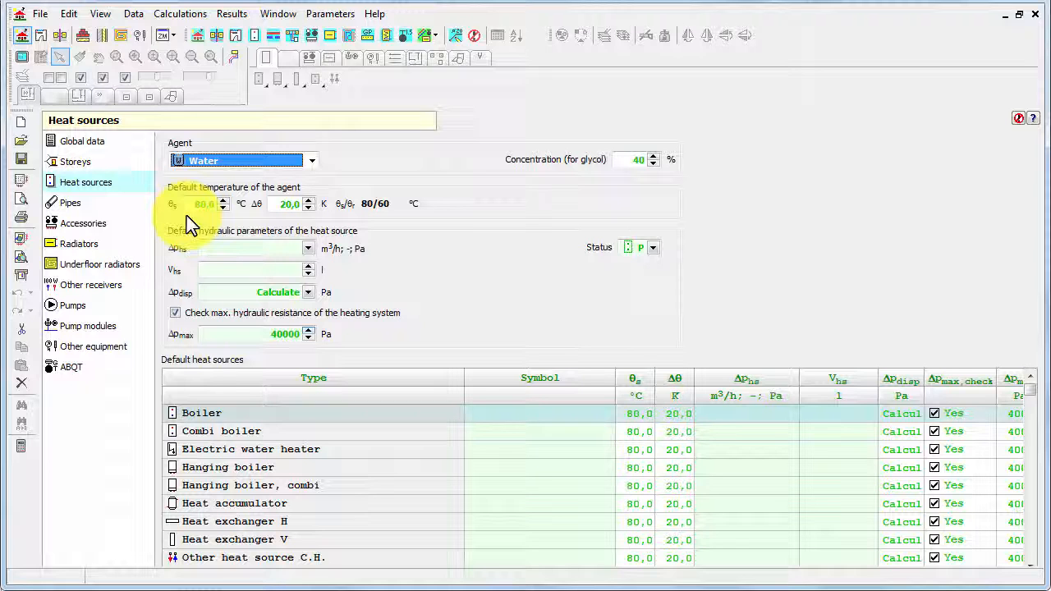
click(383, 216)
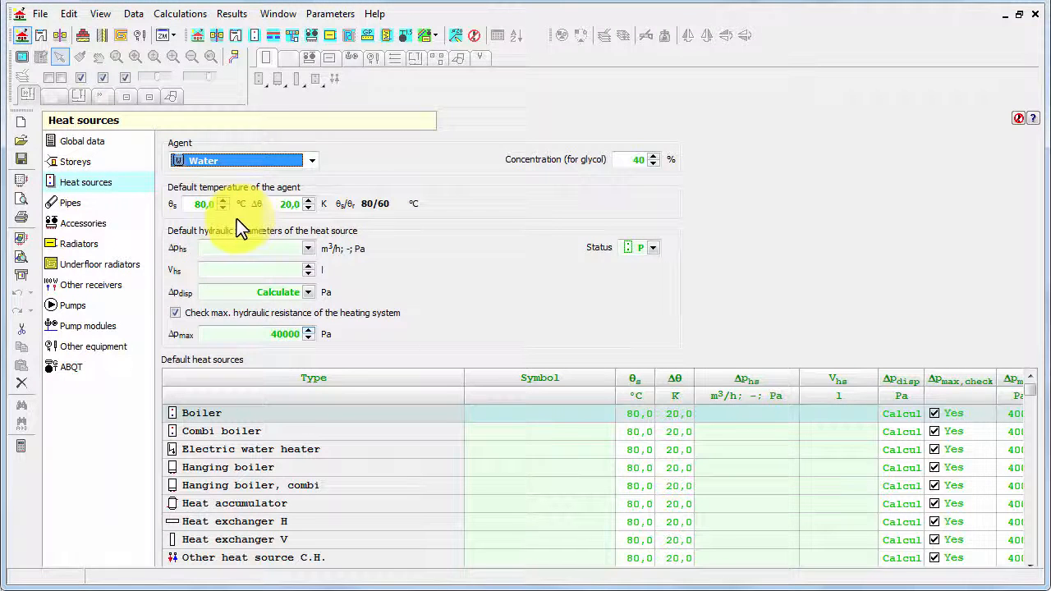
- Set the default supply temperature to 45 °C and the temperature difference to 10 K
click(199, 206)
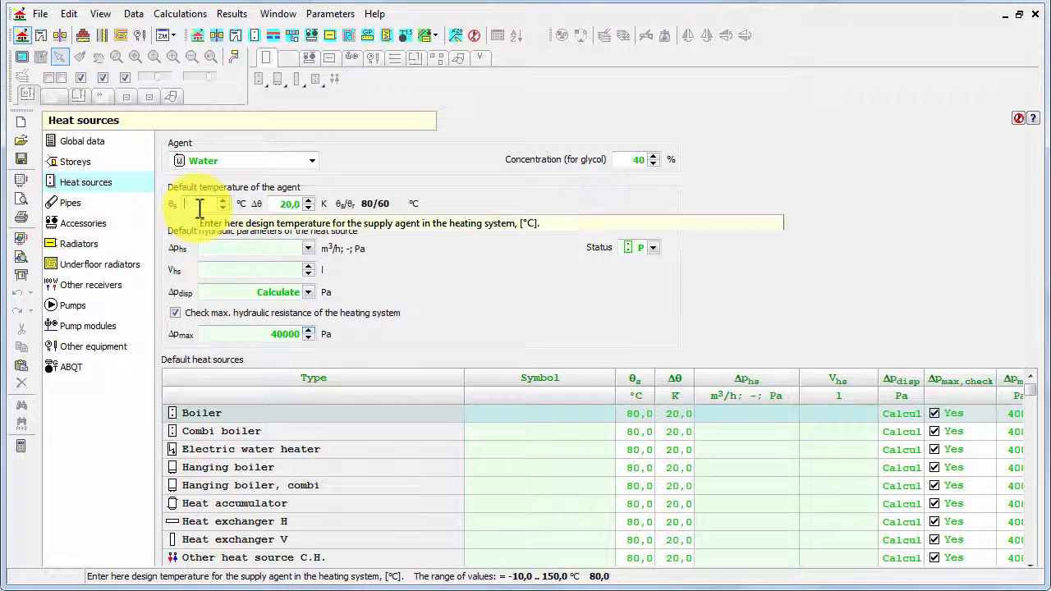
text(45)
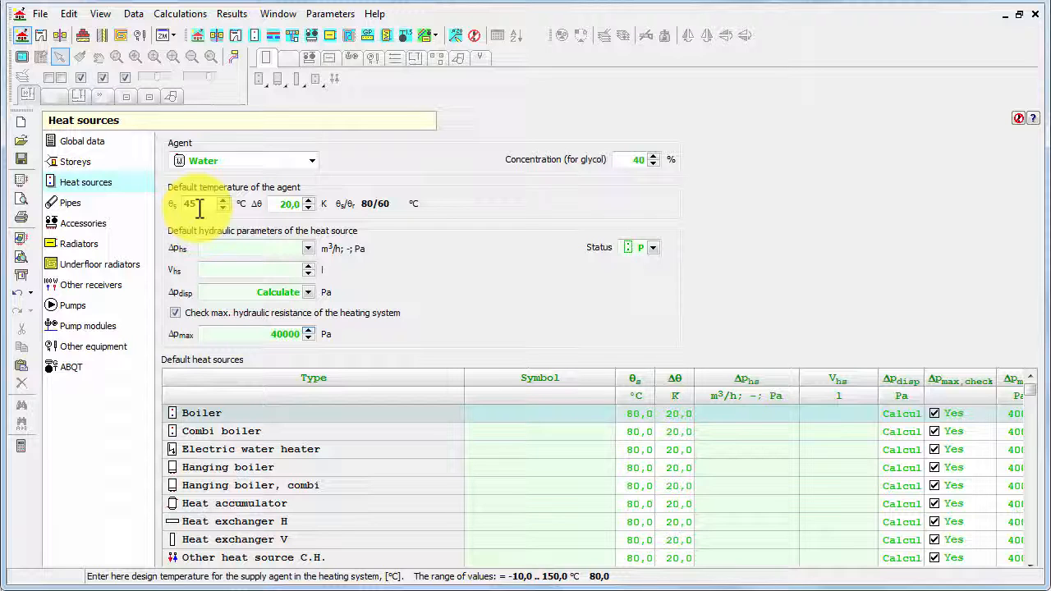
key(Tab)
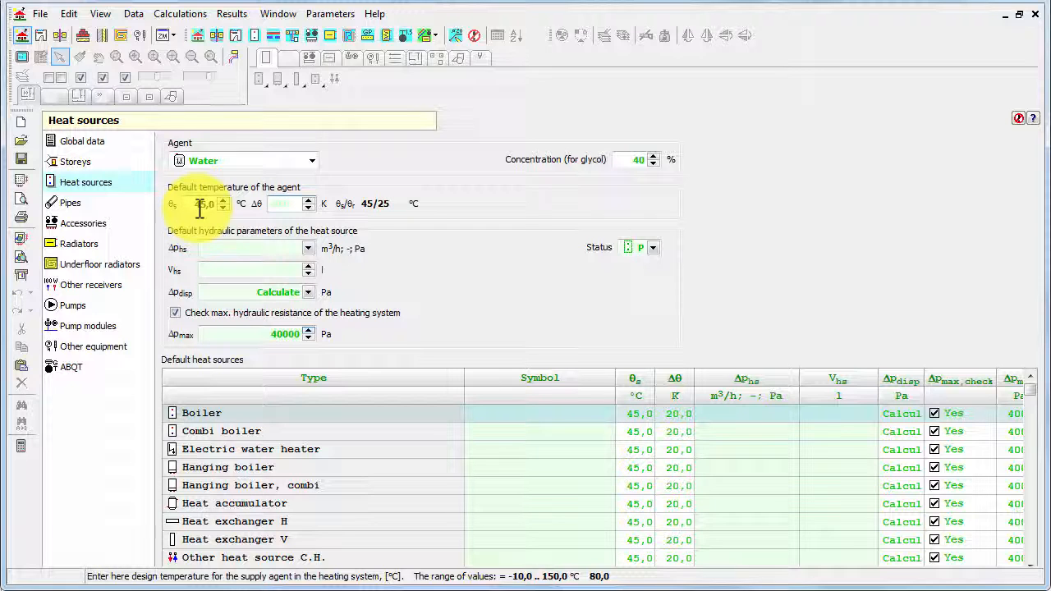
text(10)
key(Tab)
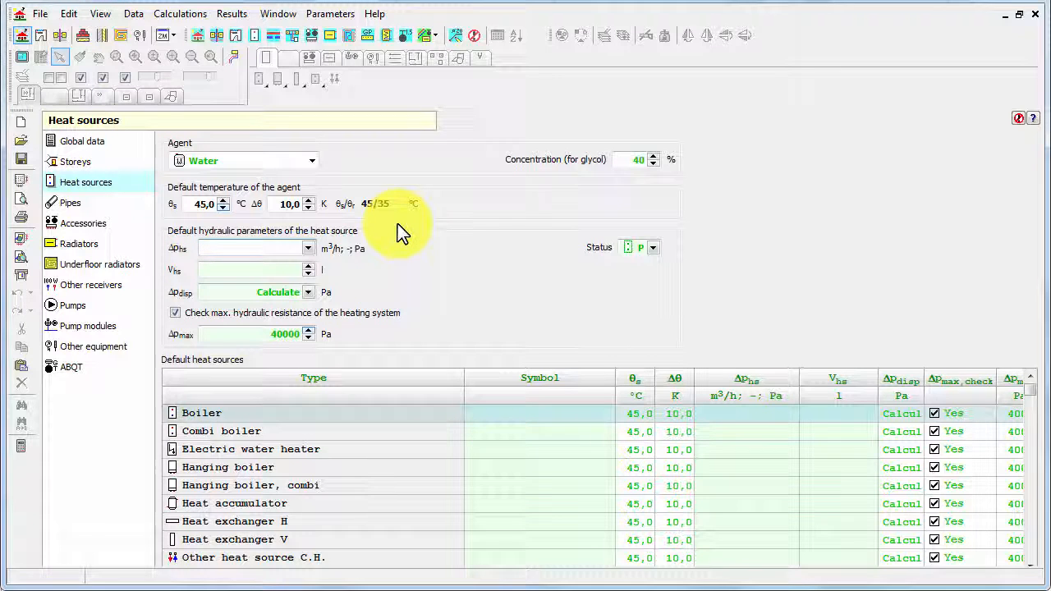
- Enter the heat source hydraulic resistance as DP=500
click(309, 247)
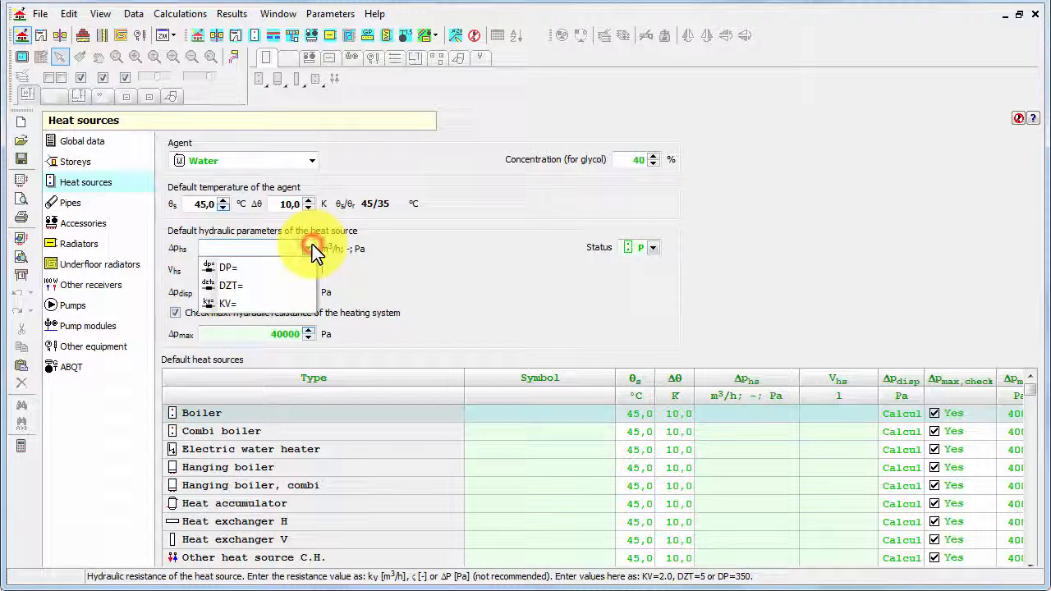
click(270, 267)
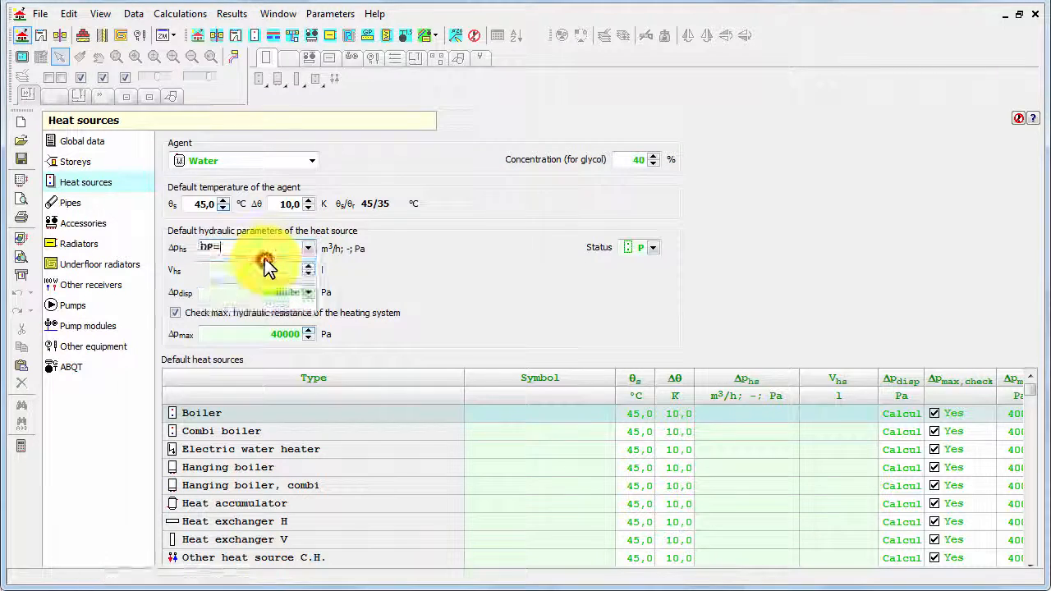
text(500)
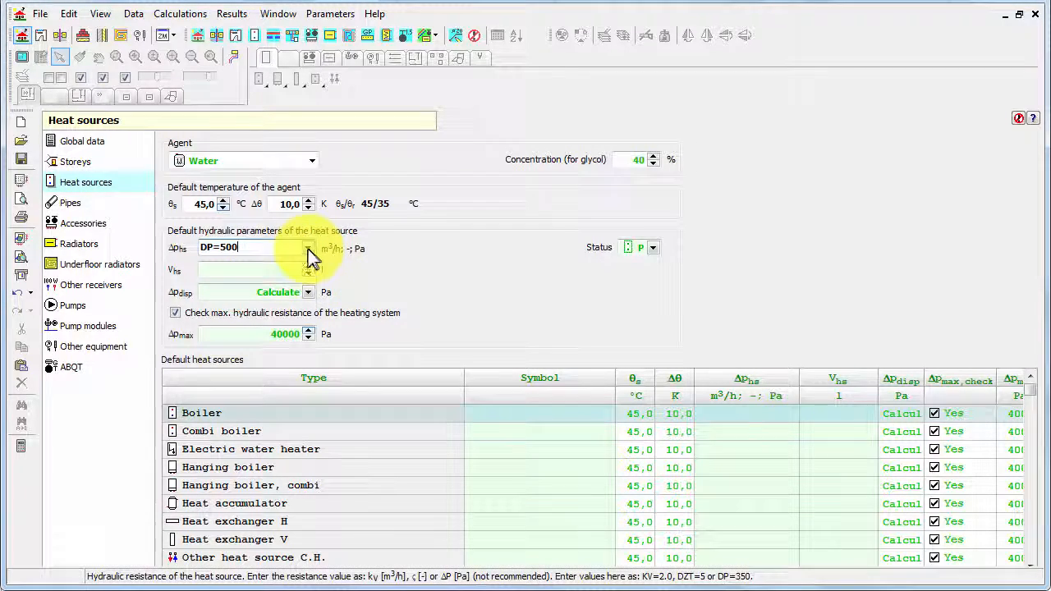
- Set the heat source hydraulic resistance to KV=0,5 and the default capacity to 15 l
click(308, 248)
click(251, 284)
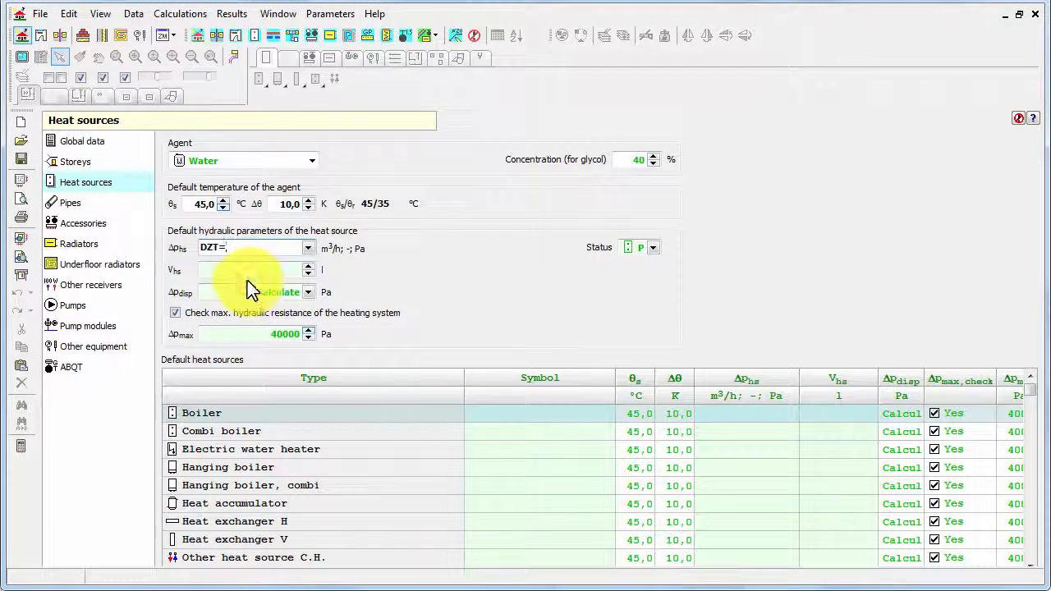
click(309, 248)
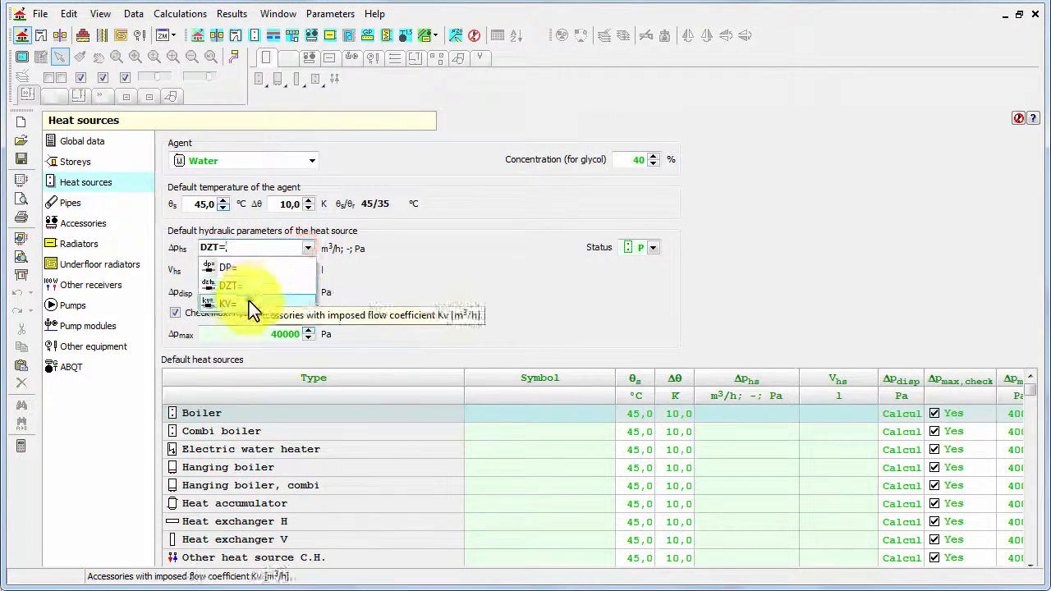
click(249, 300)
text(0,5)
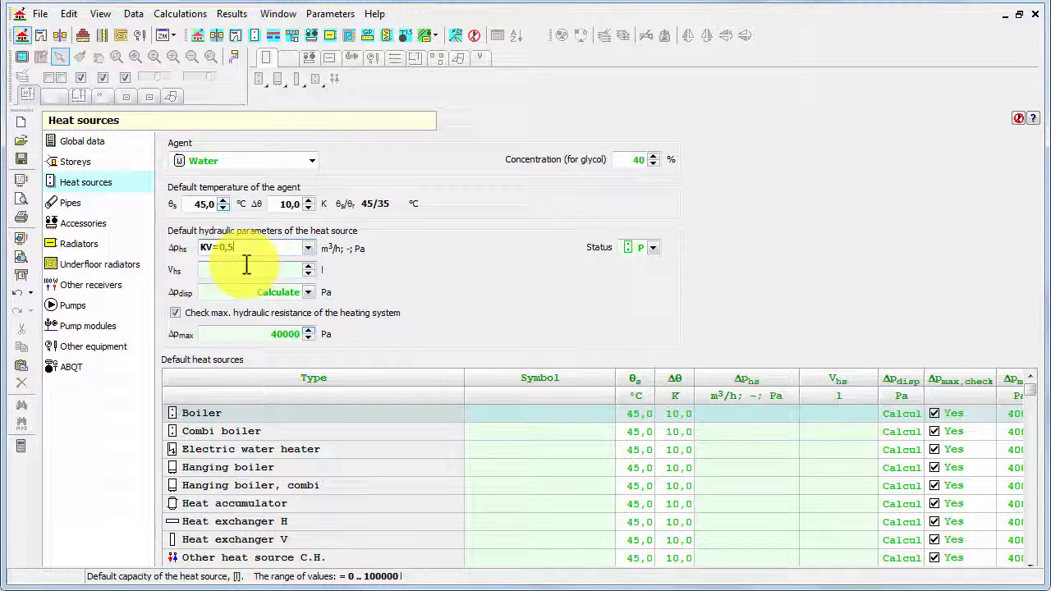
key(Tab)
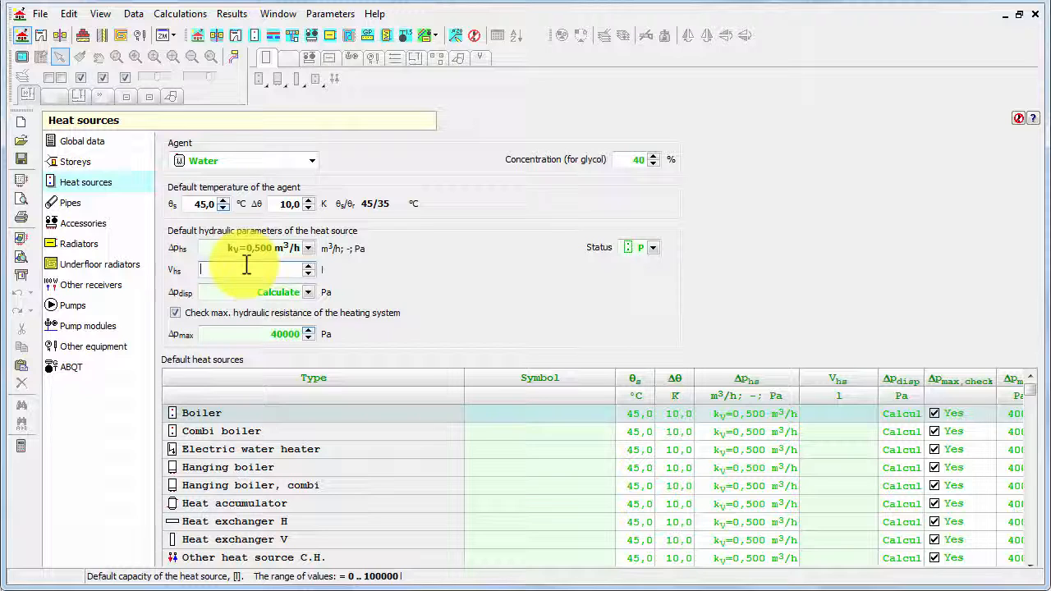
text(15)
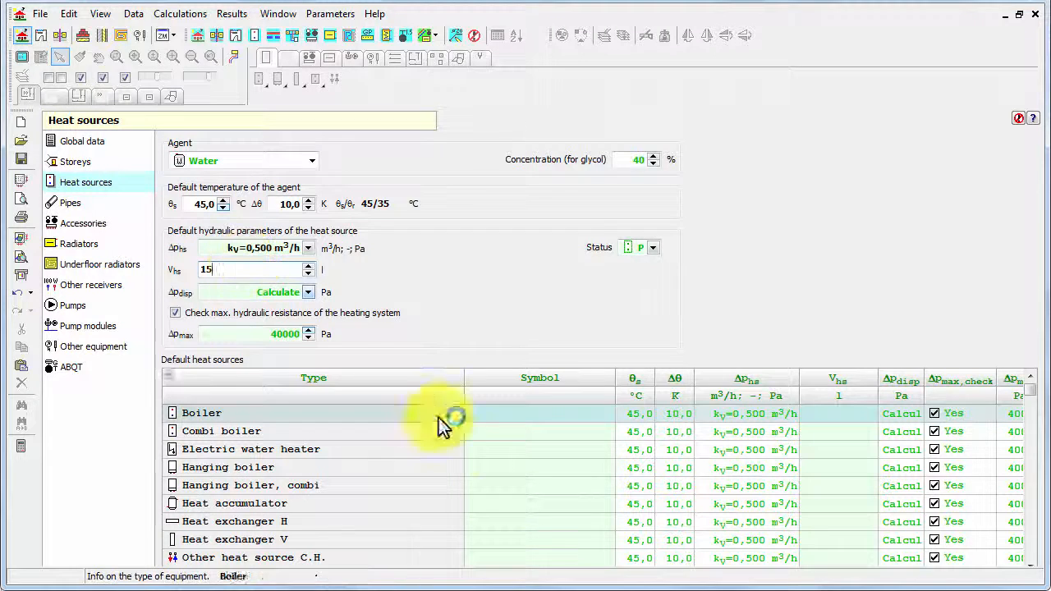
- Try setting the available pressure to 20000 Pa, then clear it back to Calculate
click(246, 293)
text(20000)
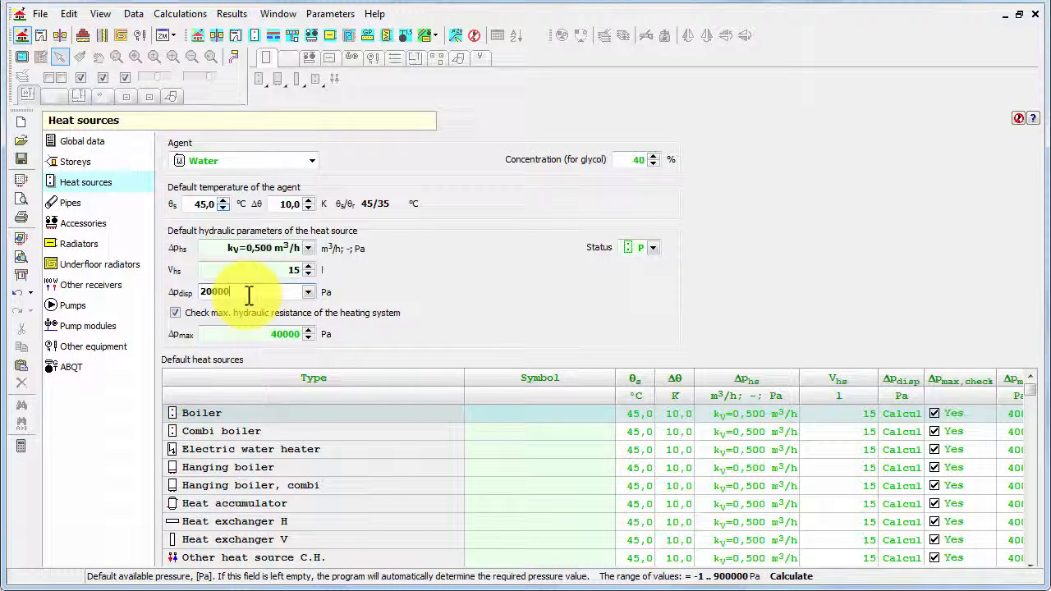
key(Tab)
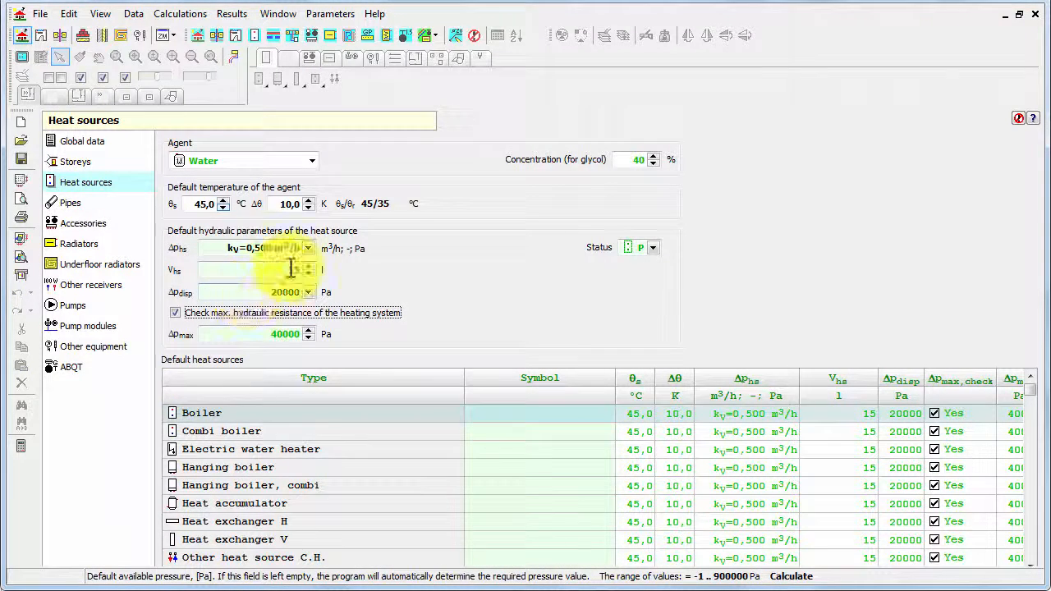
click(284, 293)
key(Delete)
key(Tab)
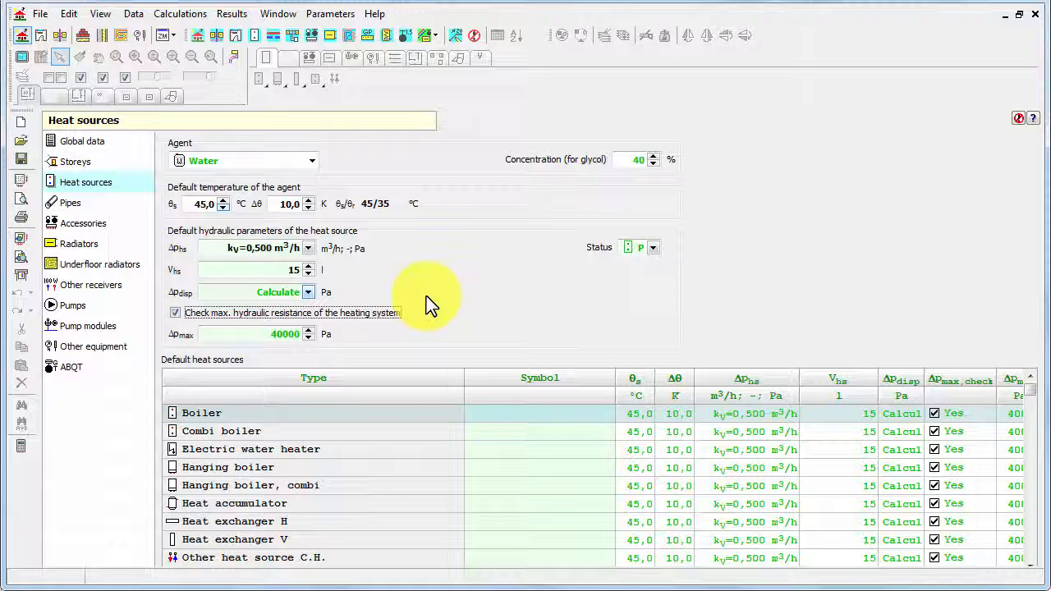
- Open the default heat source status options and close them without changing
click(651, 249)
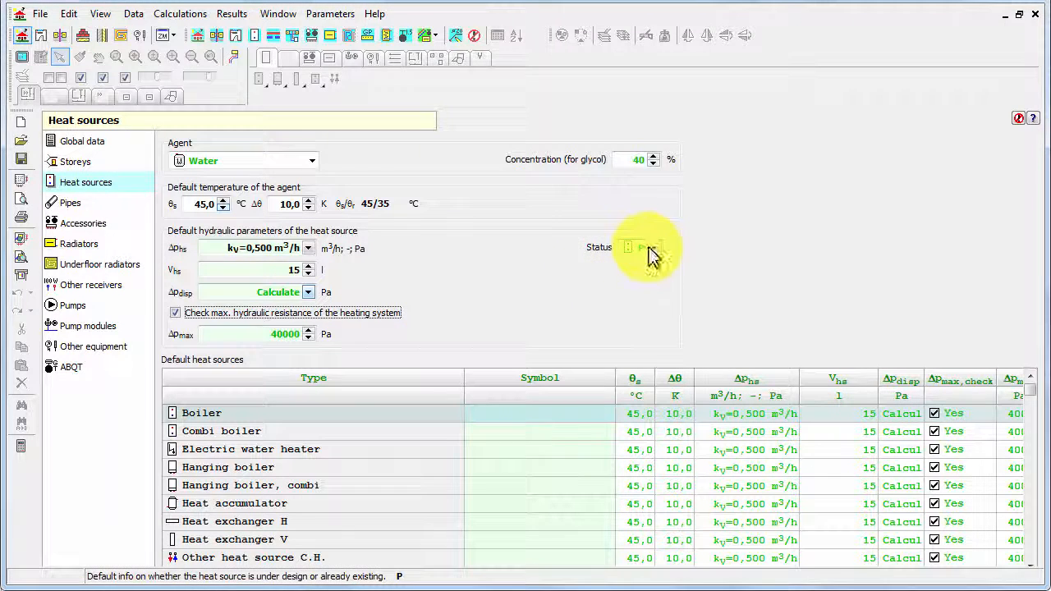
click(652, 248)
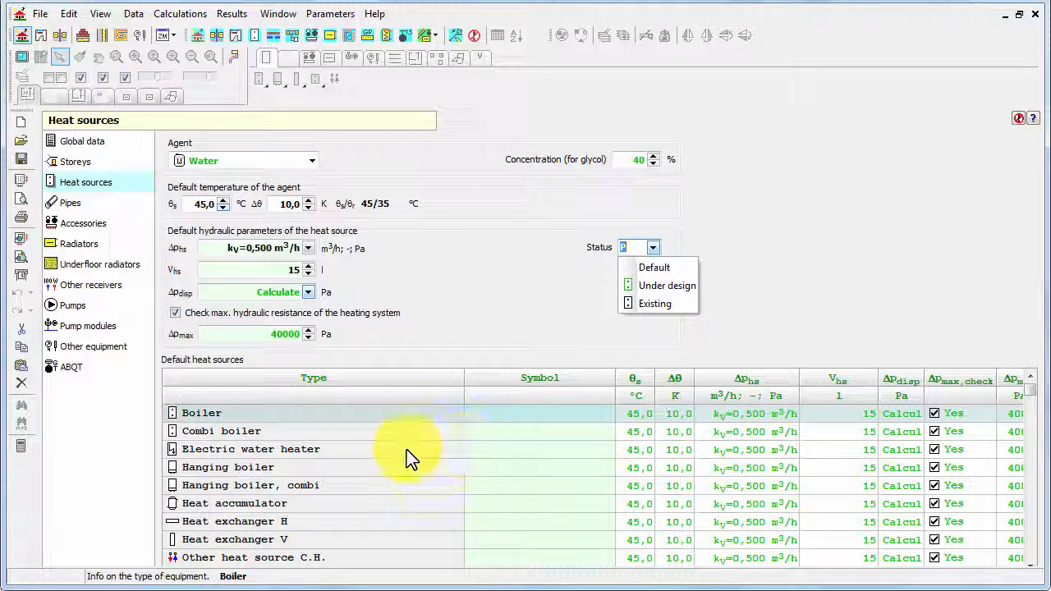
- Set the electric water heater's supply temperature to 90 °C and temperature difference to 10 K
click(637, 451)
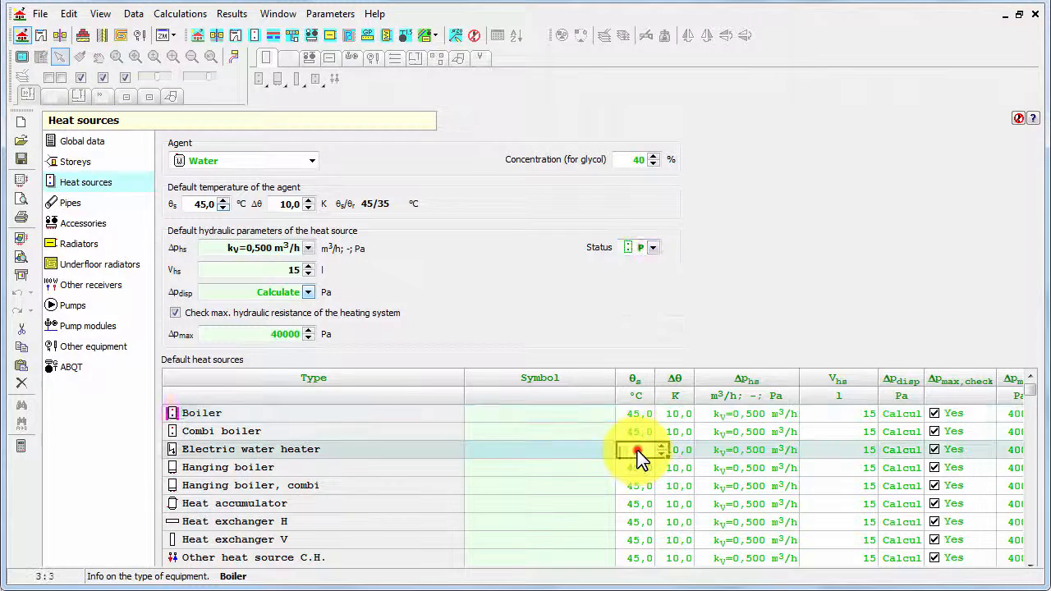
text(90)
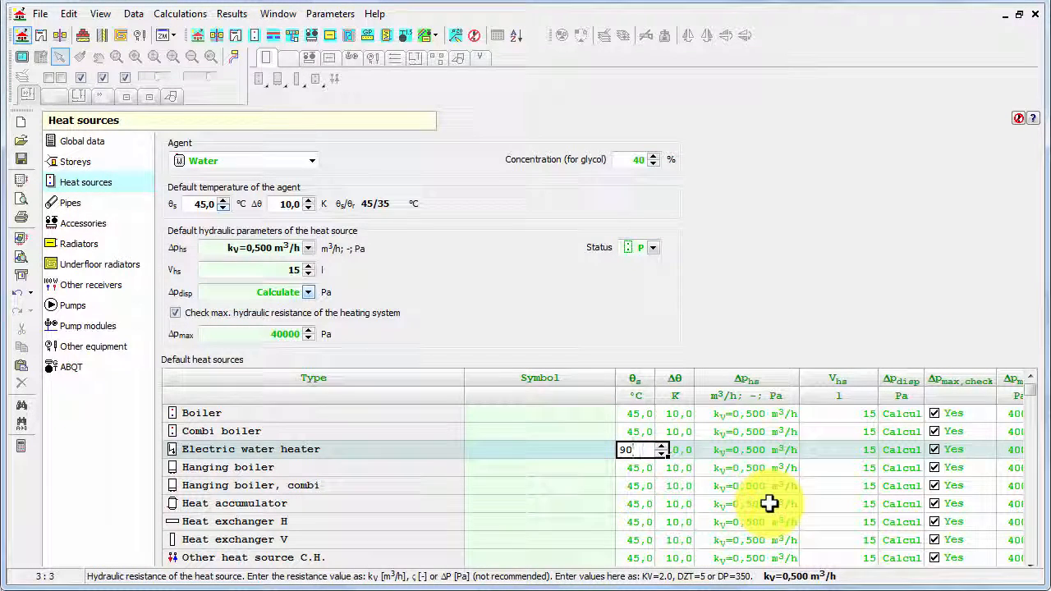
key(Tab)
text(10)
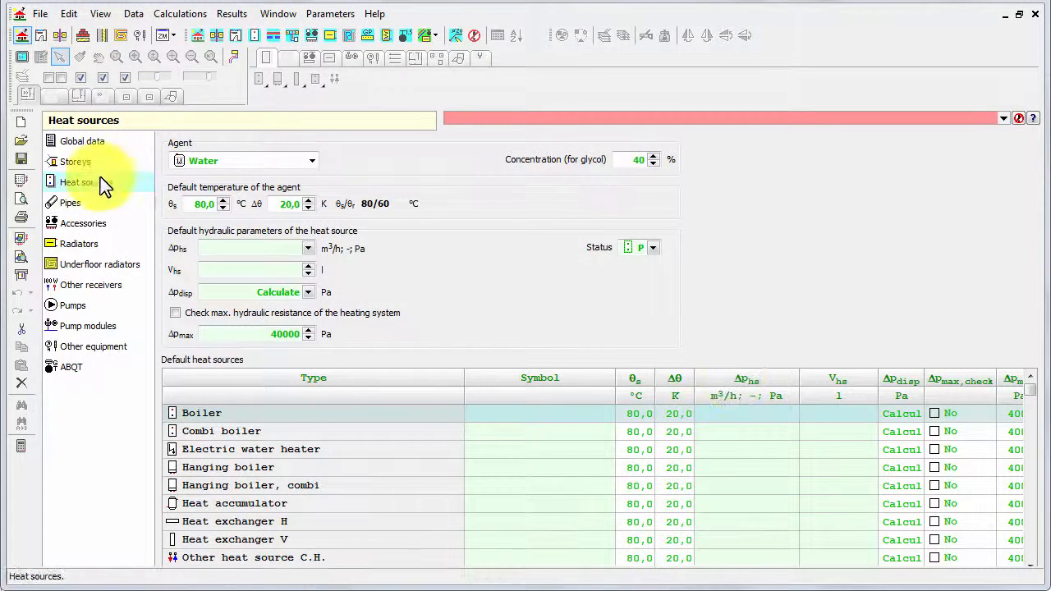
- In the Pipes section, assign ALPEX-DUO from the pipes catalogue as pipe type A
click(77, 204)
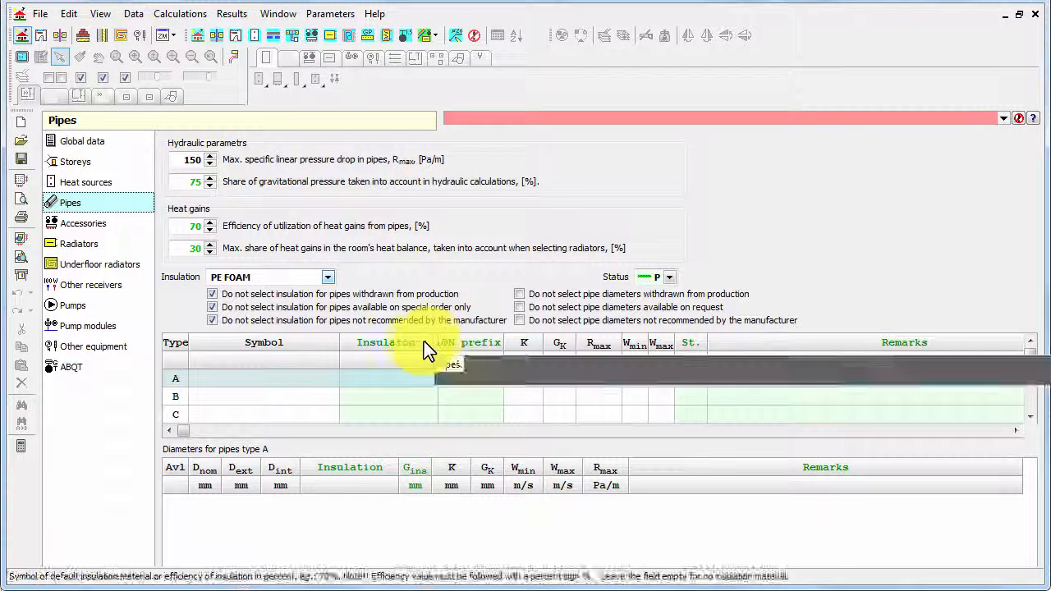
click(219, 380)
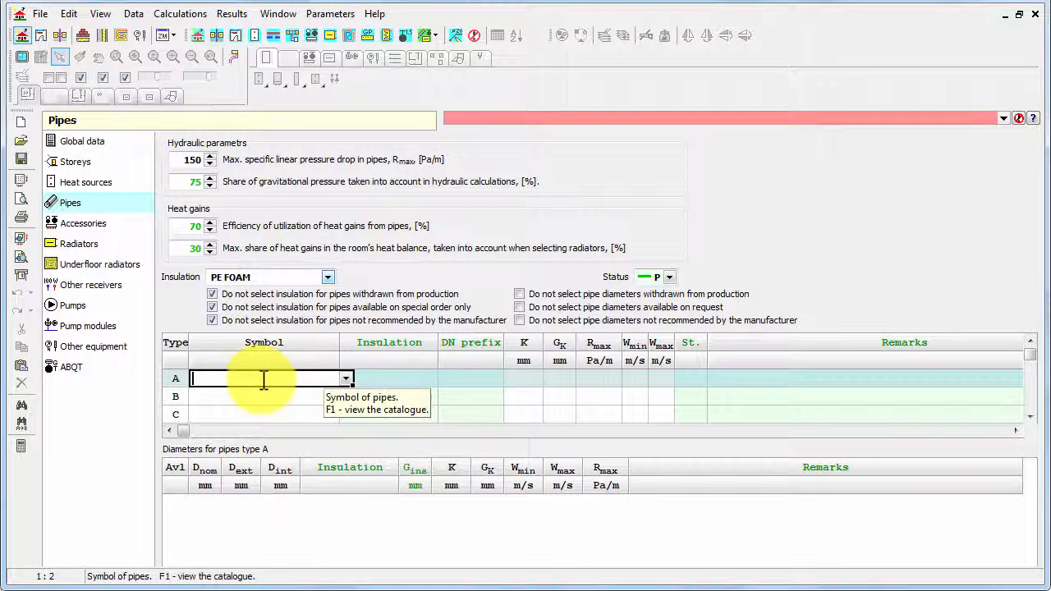
click(346, 379)
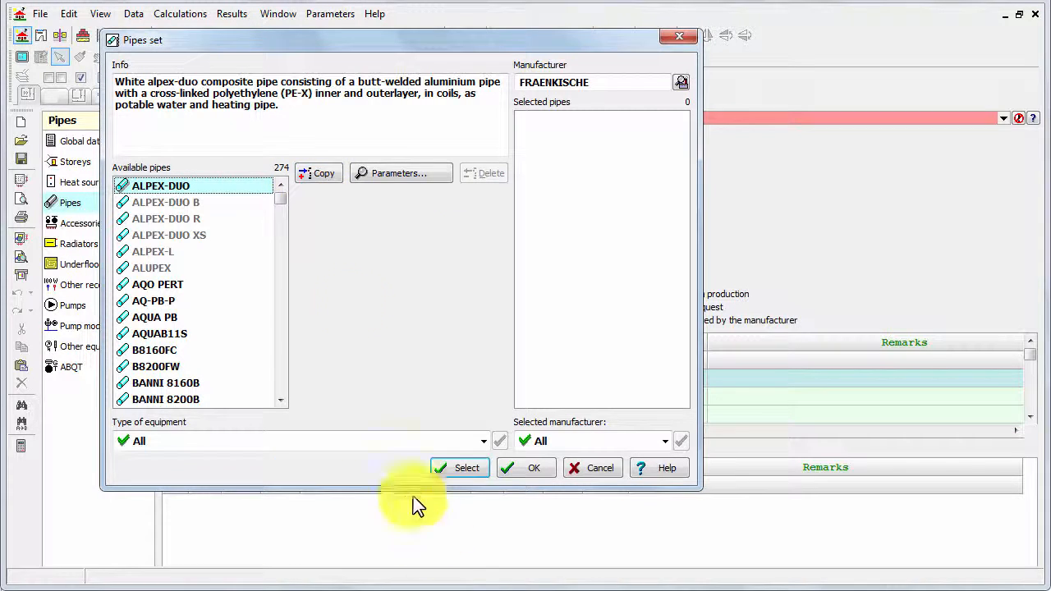
click(466, 469)
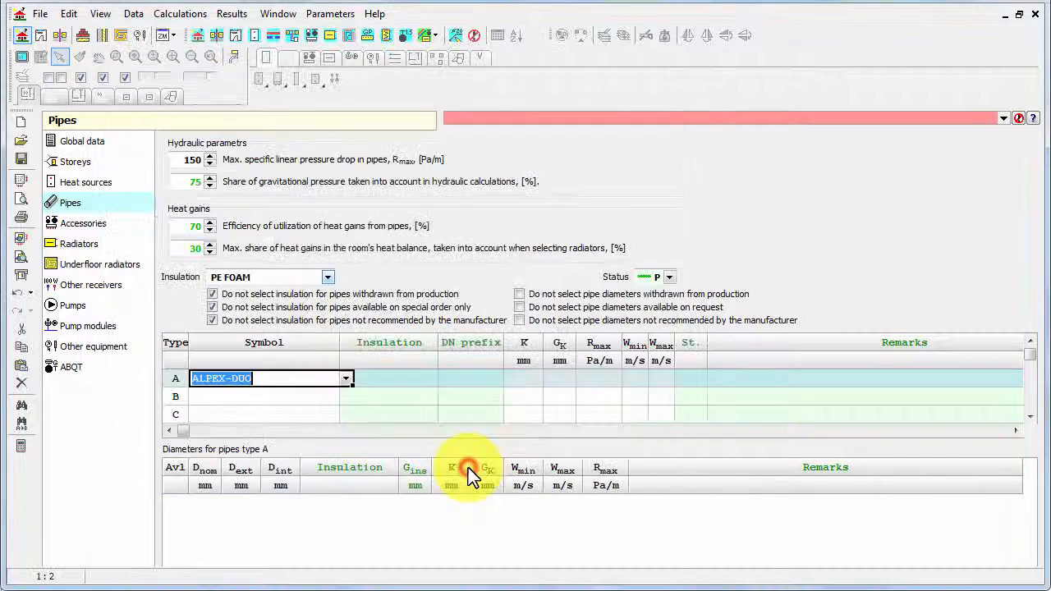
- Assign AQO PERT from the pipes catalogue as pipe type B
click(317, 397)
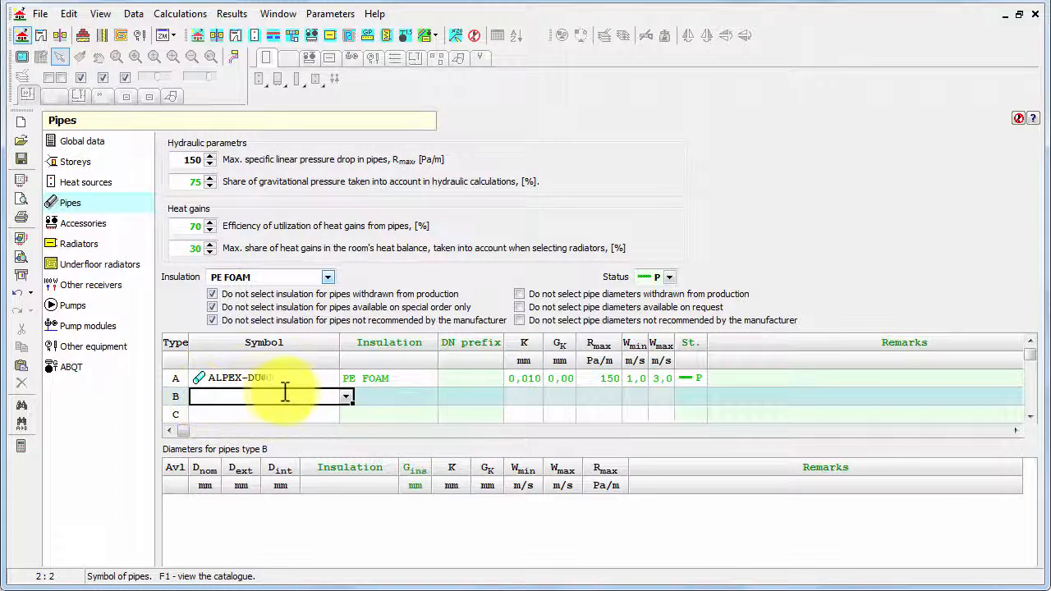
click(347, 396)
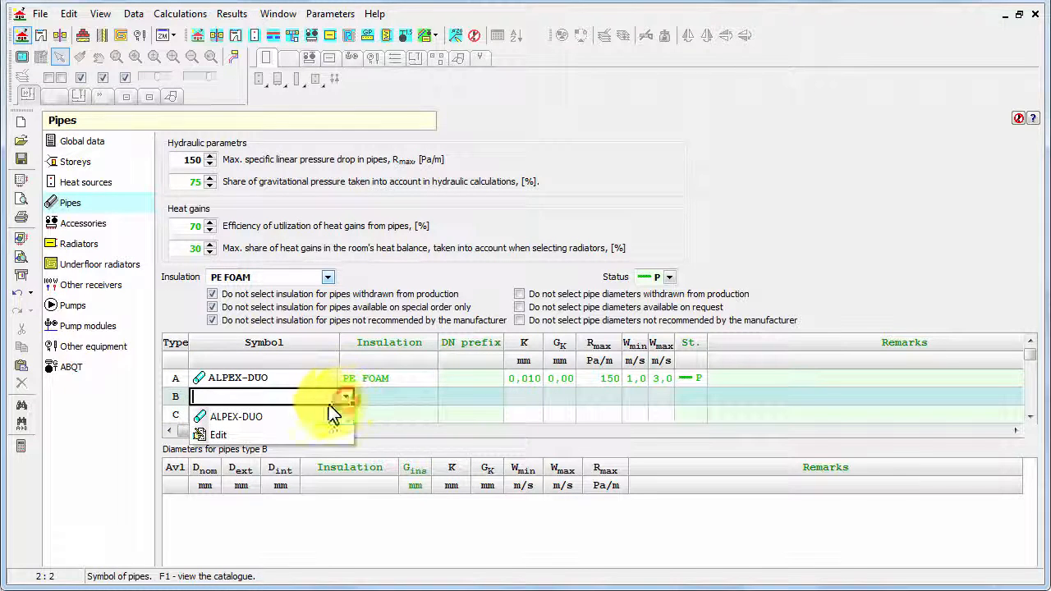
click(272, 434)
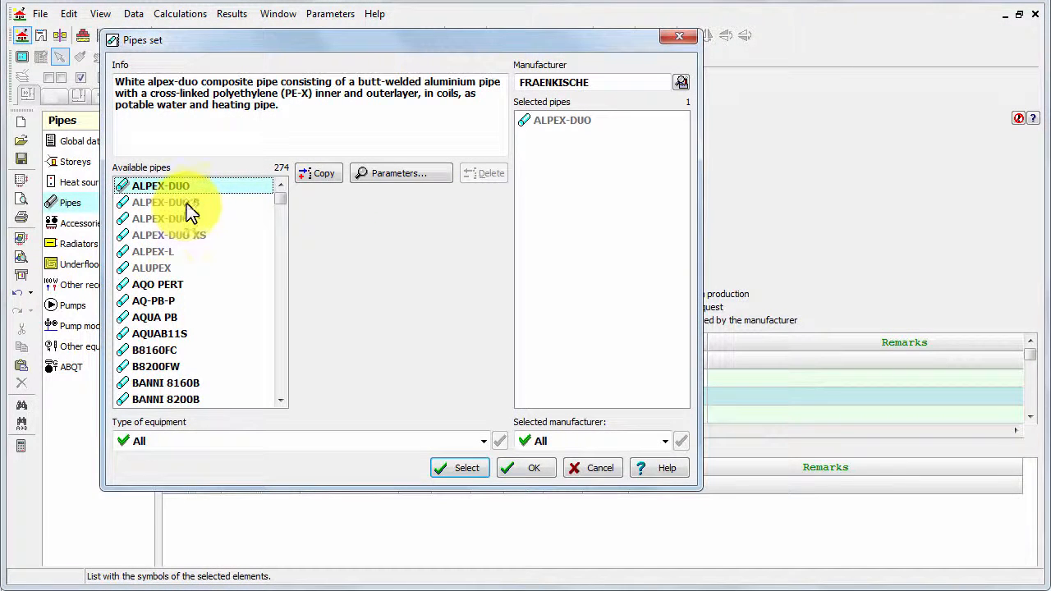
click(168, 284)
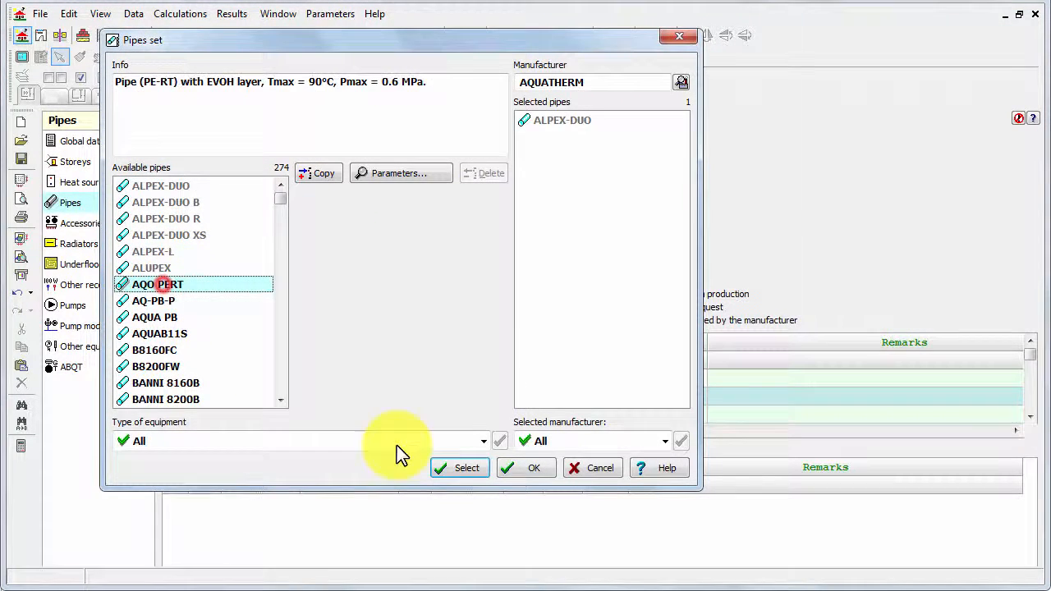
click(466, 468)
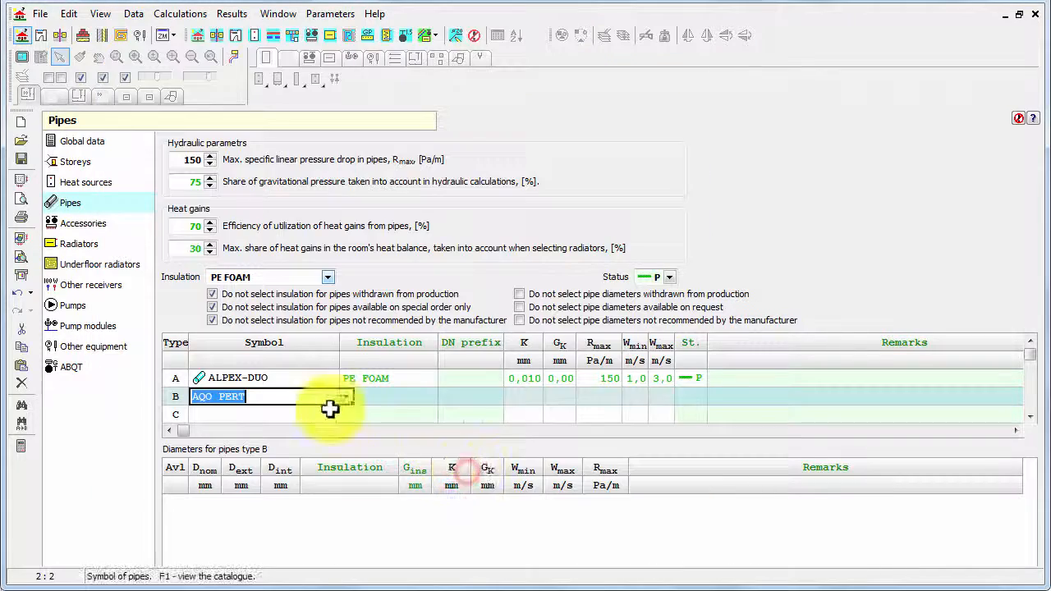
click(394, 398)
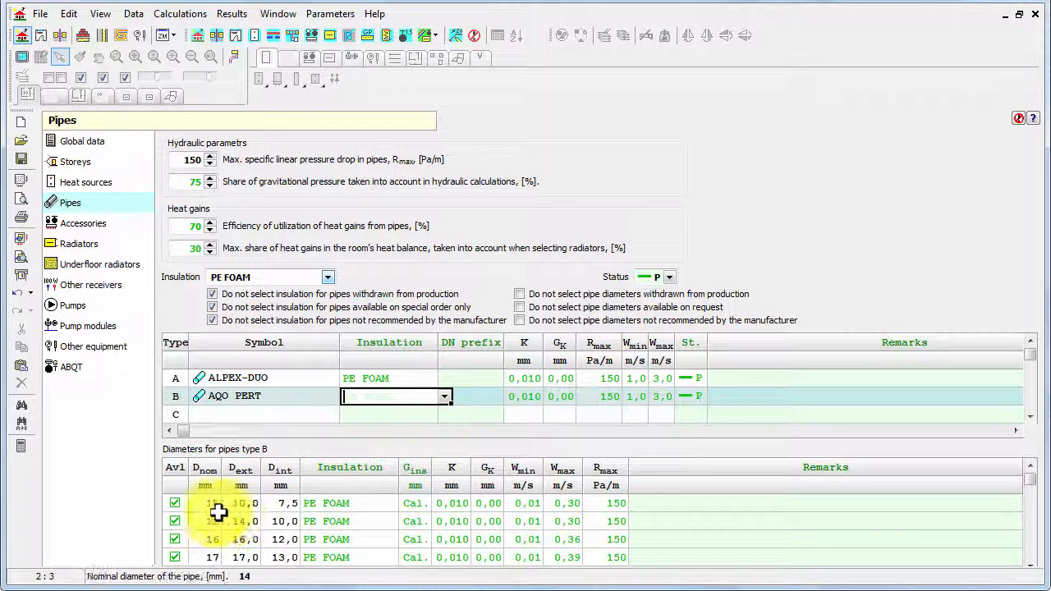
- Mark the 10 mm diameter of pipe type B as not available
click(175, 505)
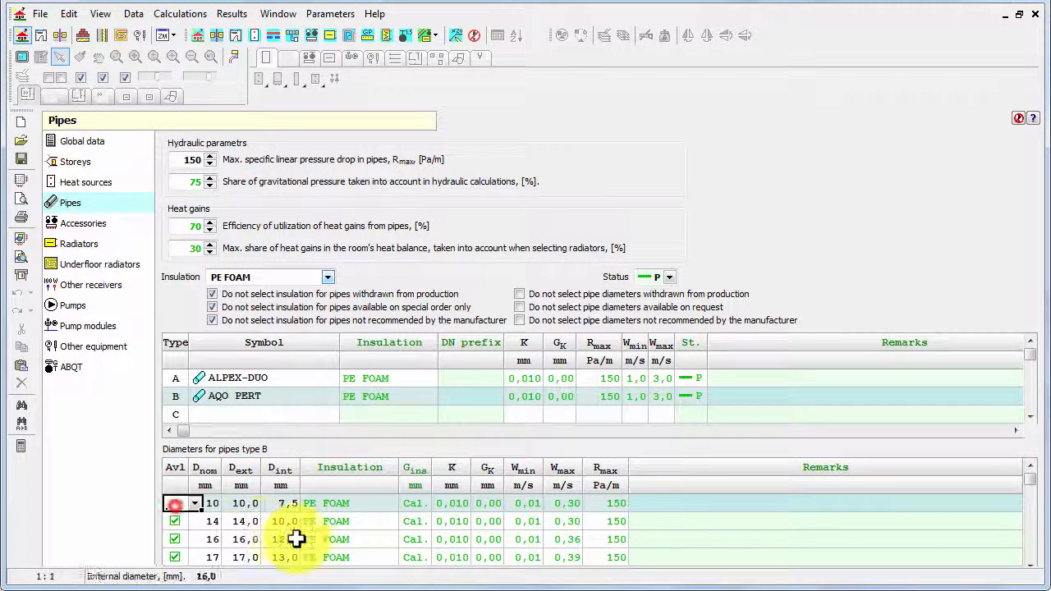
click(194, 503)
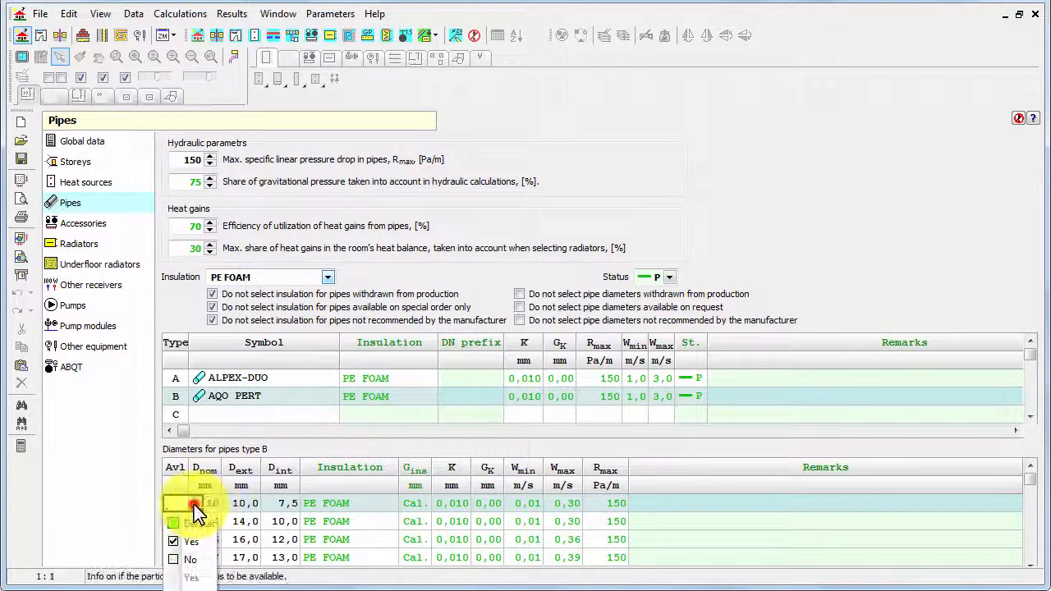
click(190, 535)
click(220, 503)
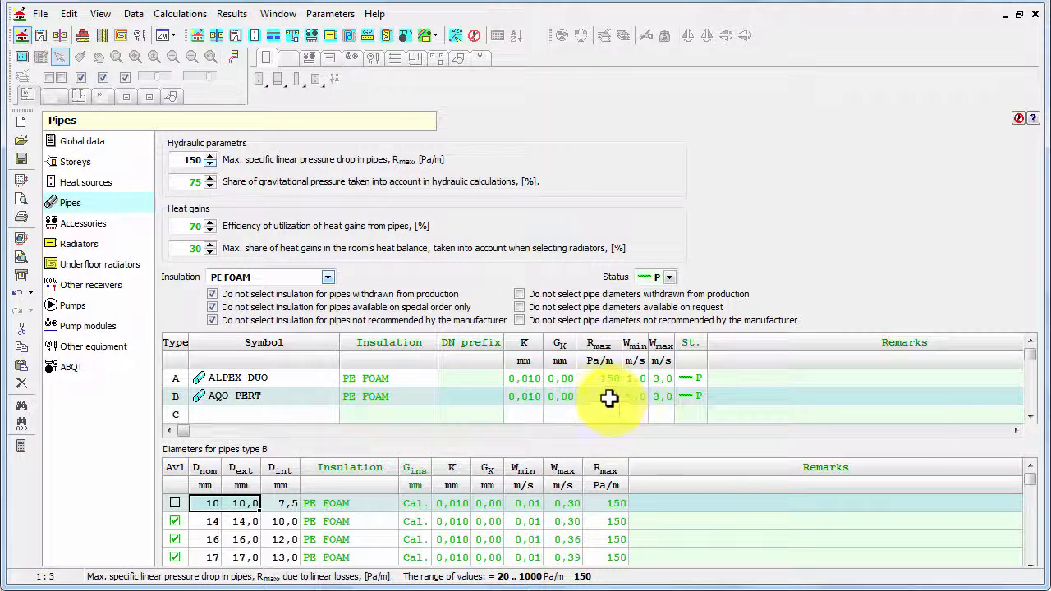
- Set pipe type B's maximum specific linear pressure drop to 120 Pa/m
click(609, 399)
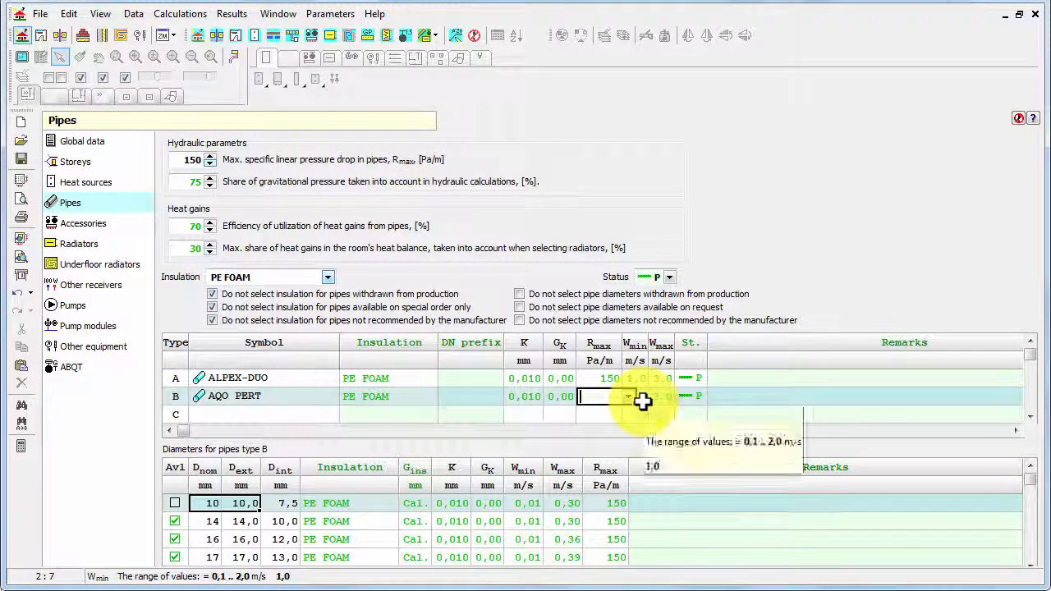
text(1)
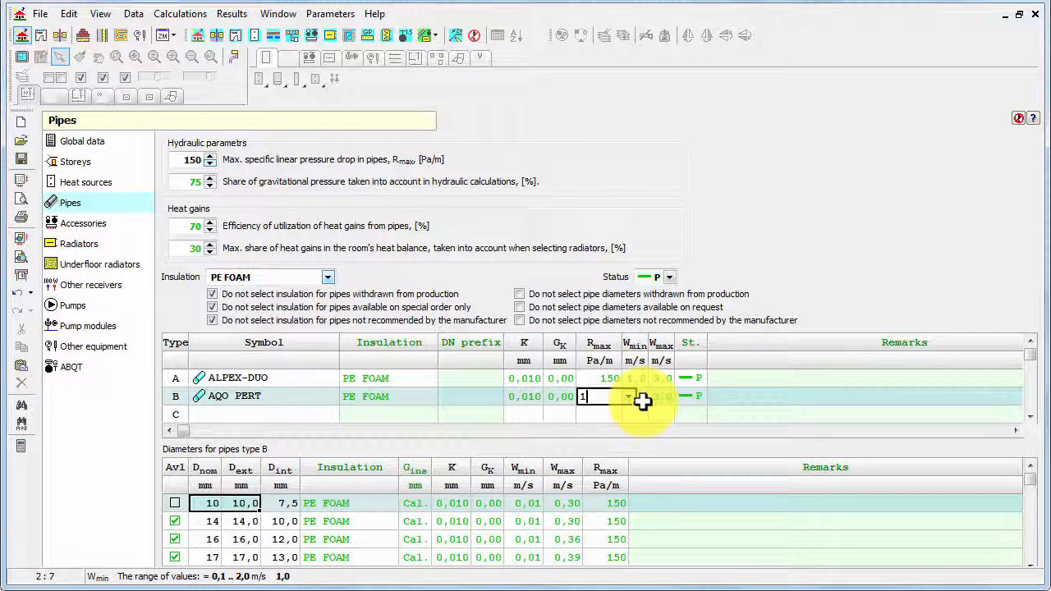
text(20)
key(Return)
key(Left)
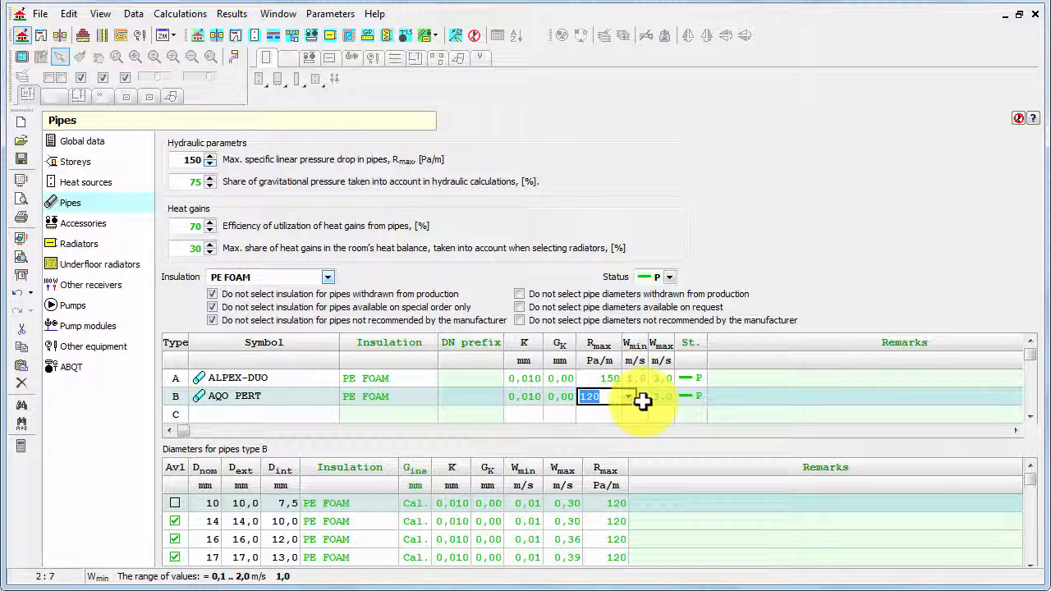
- Set Rmax for pipe type B diameters 10, 14, 16 and 17 to 50, 70, 100 and 150 Pa/m
click(609, 504)
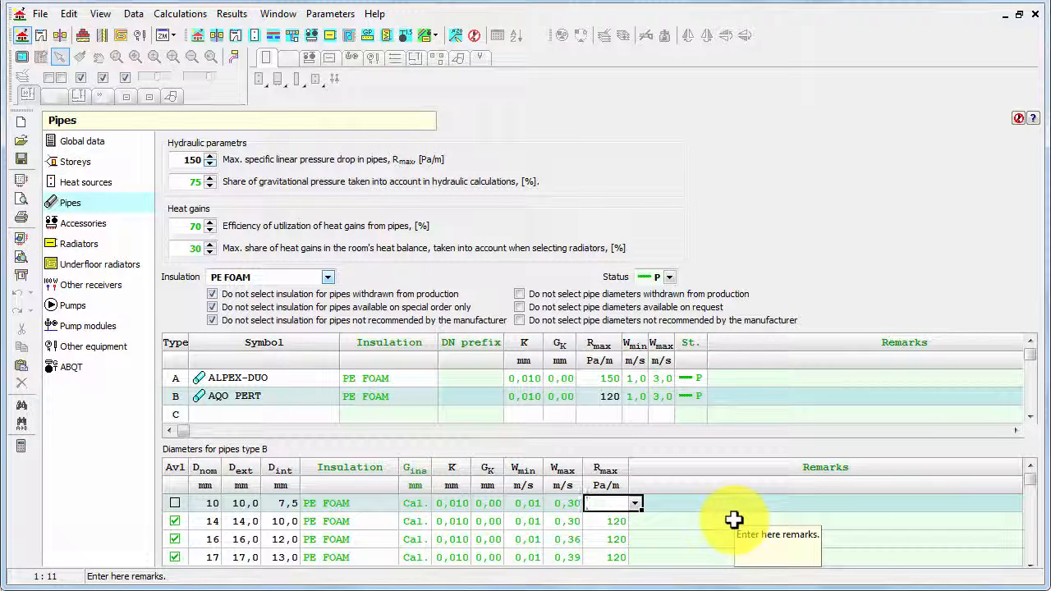
text(50)
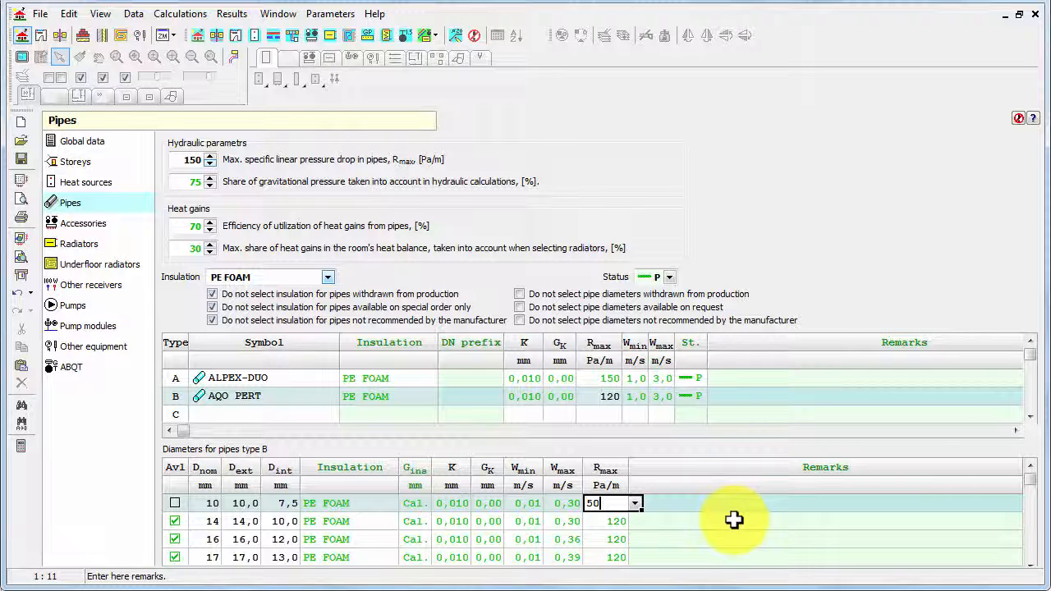
key(Return)
text(70)
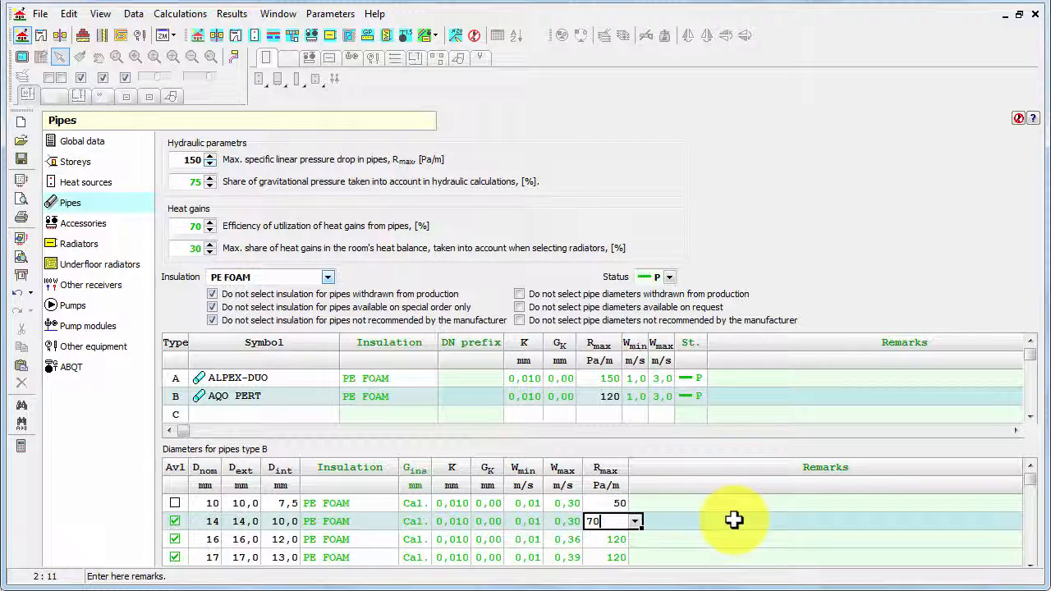
key(Return)
text(100)
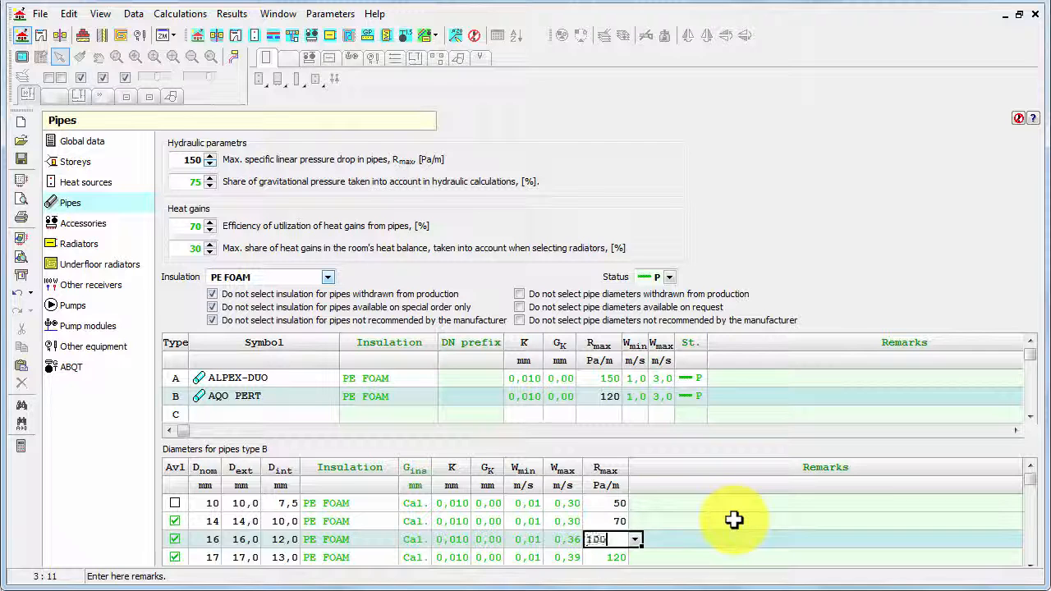
key(Return)
text(1)
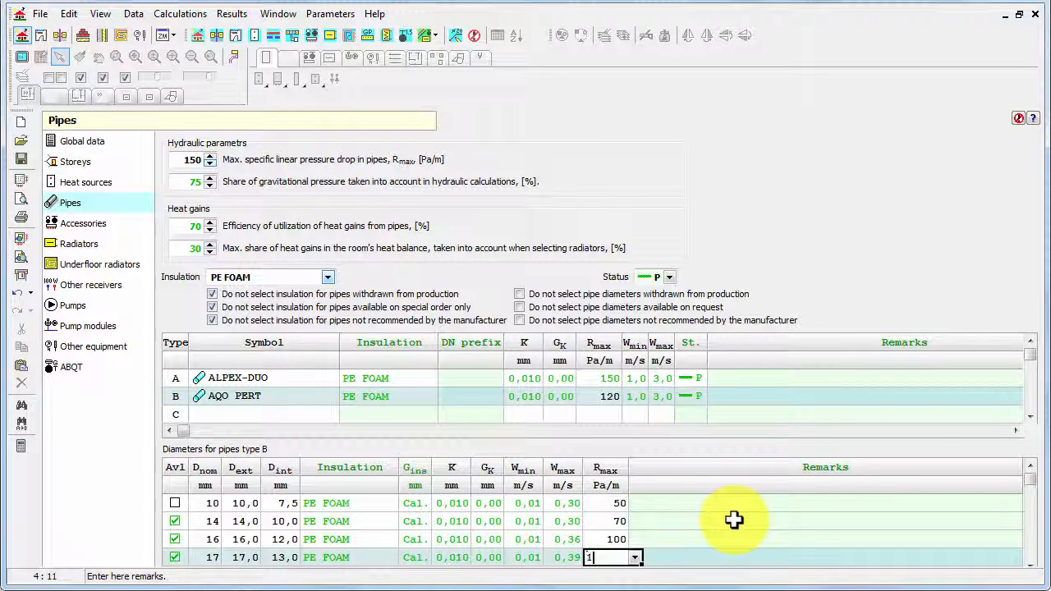
text(50)
key(Up)
key(Up)
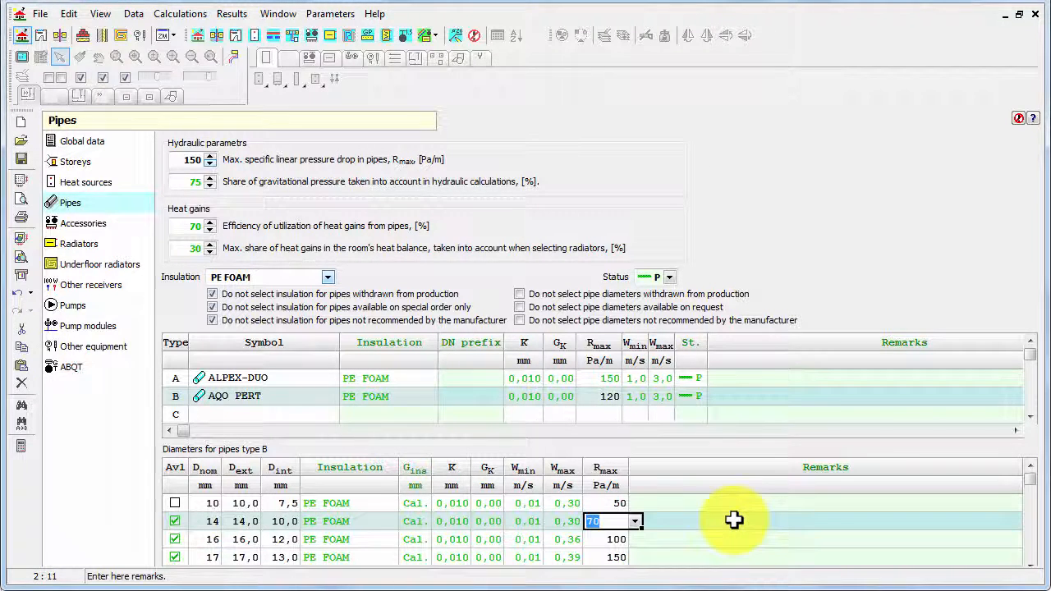
click(733, 519)
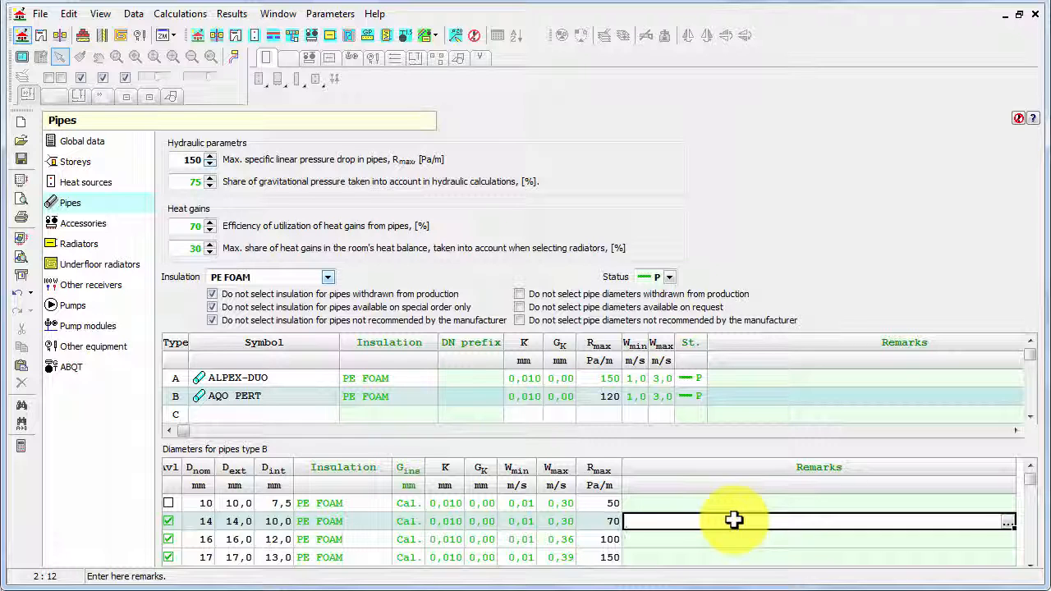
- Select PE FOAM as the default pipe insulation
click(327, 278)
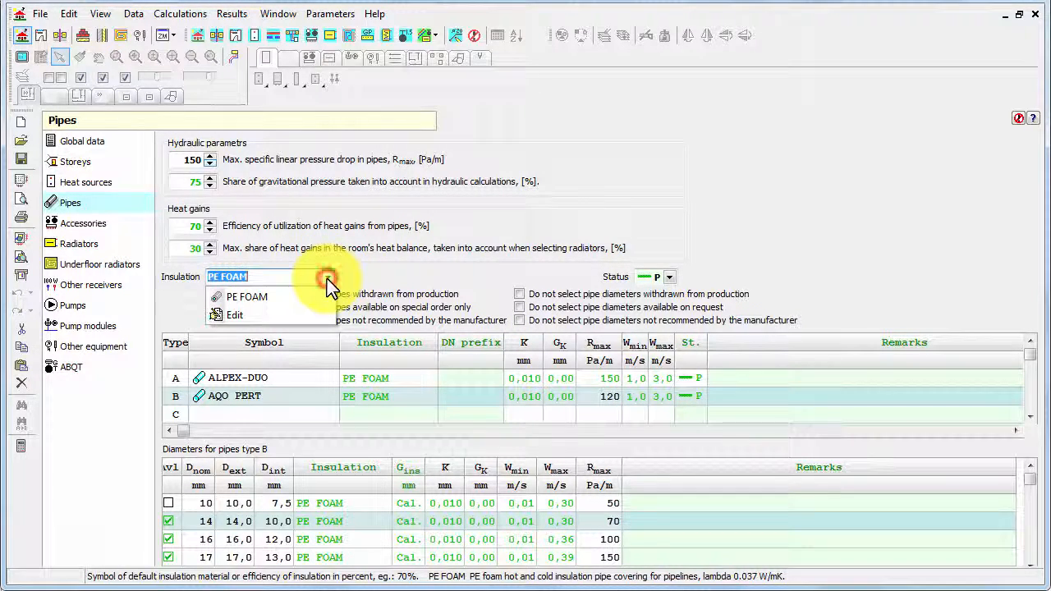
click(287, 299)
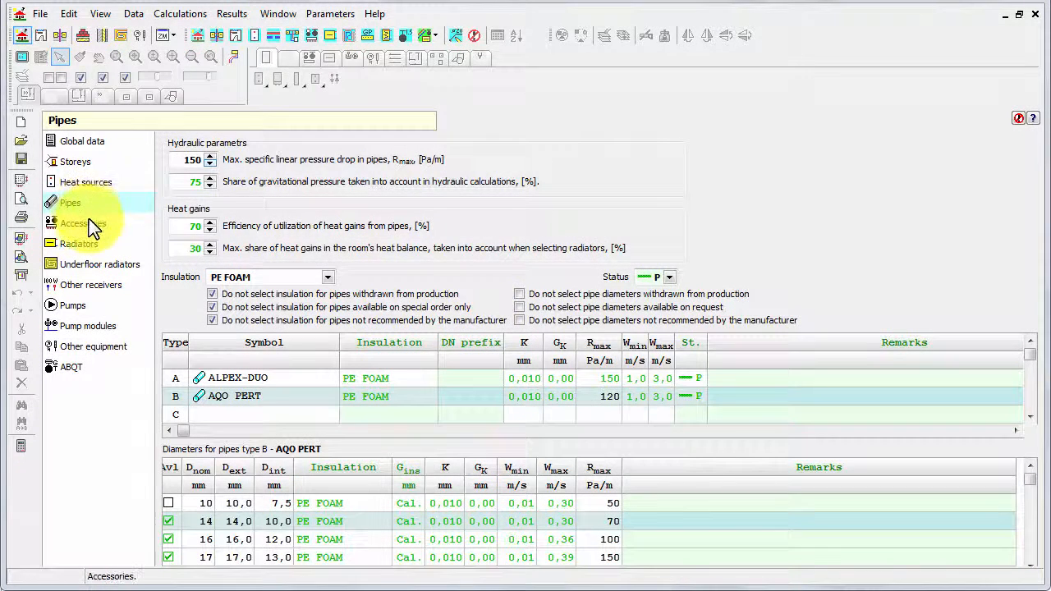
- Browse the Accessories and Global data sections, returning to Pipes
click(87, 226)
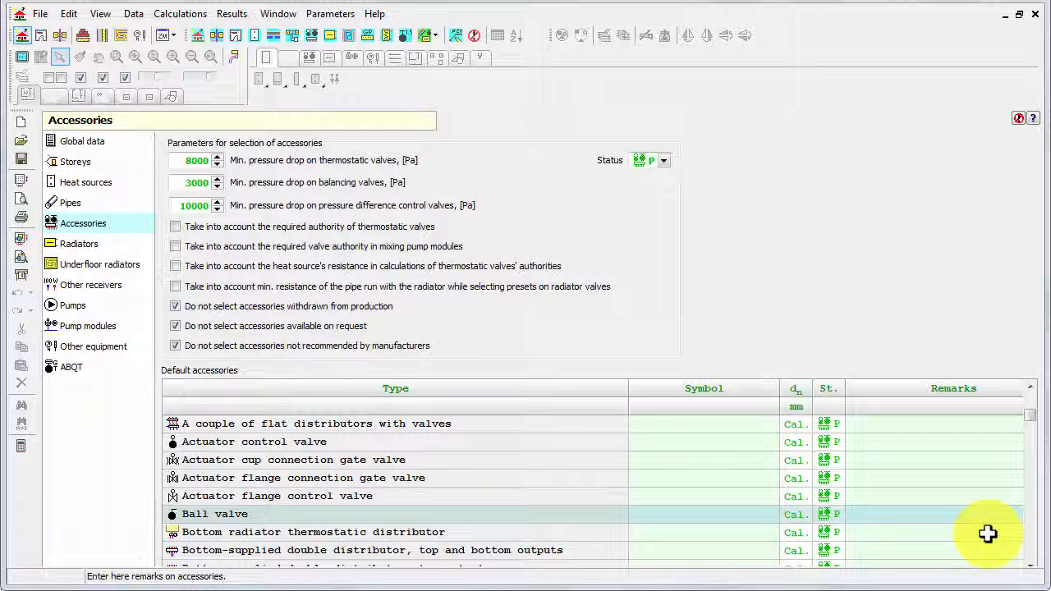
click(86, 144)
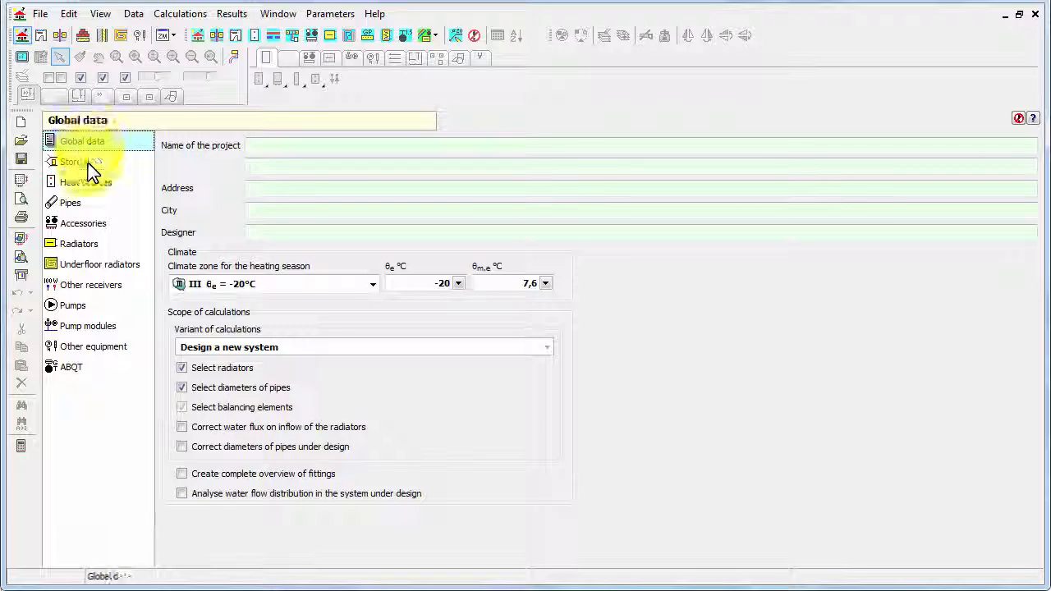
click(72, 213)
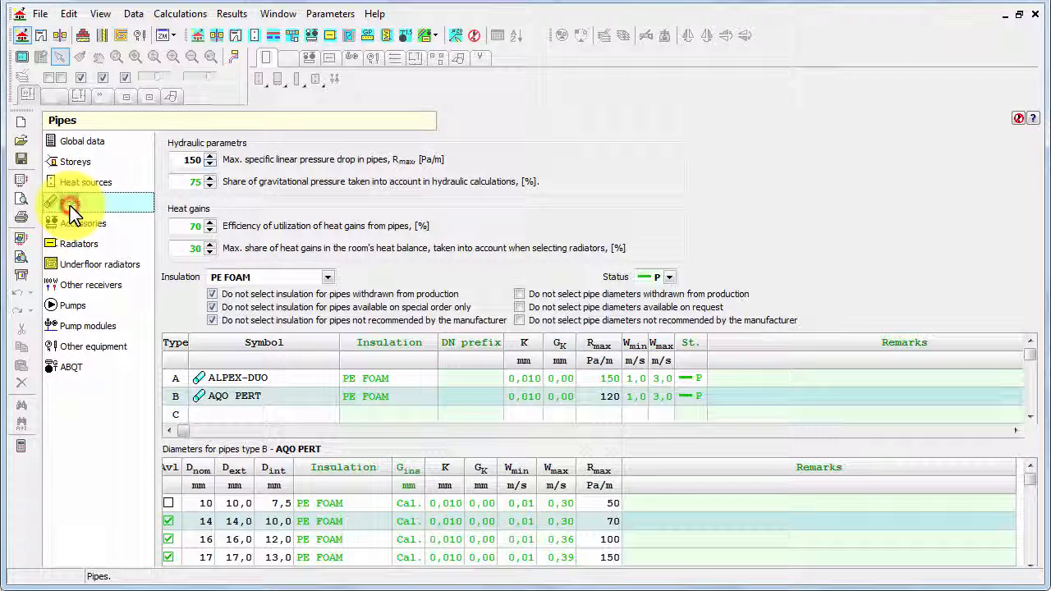